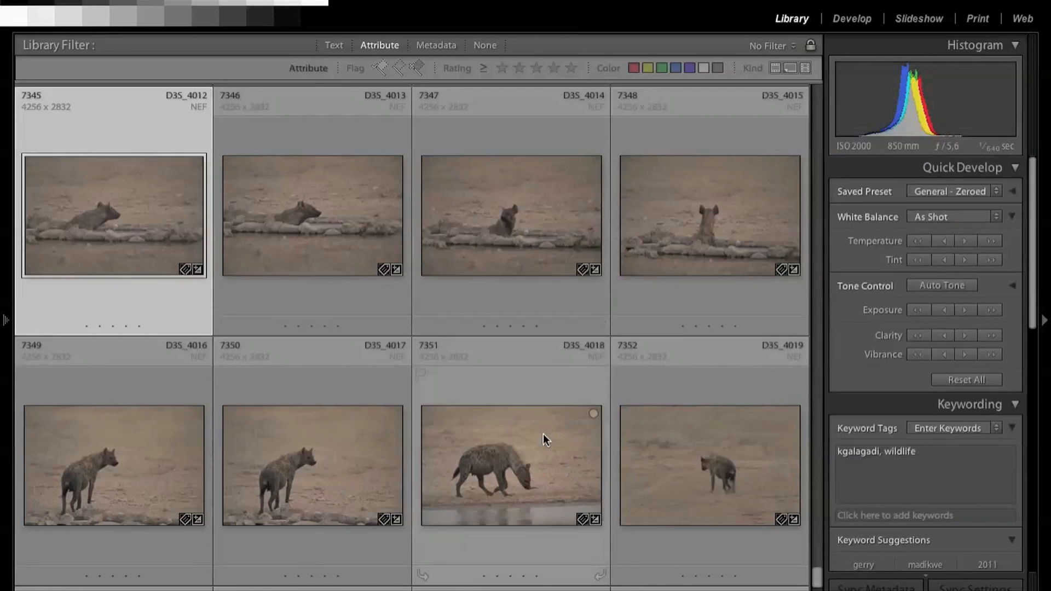
Step: Develop photo D3S_4015 with Brightness +52, Contrast +21, Vibrance +29 and Blacks 13
left_click(718, 221)
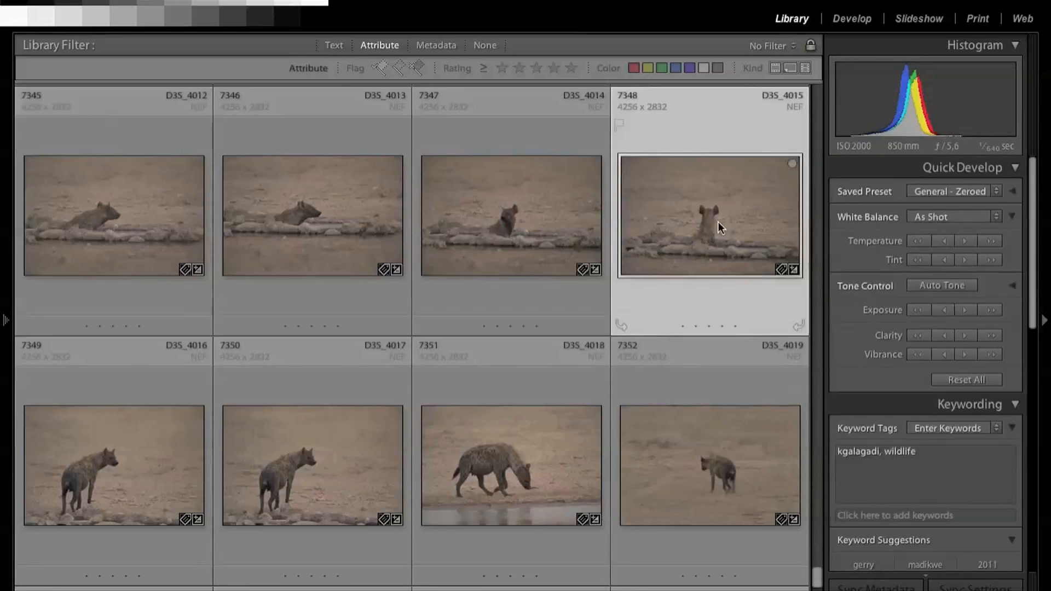
left_click(852, 20)
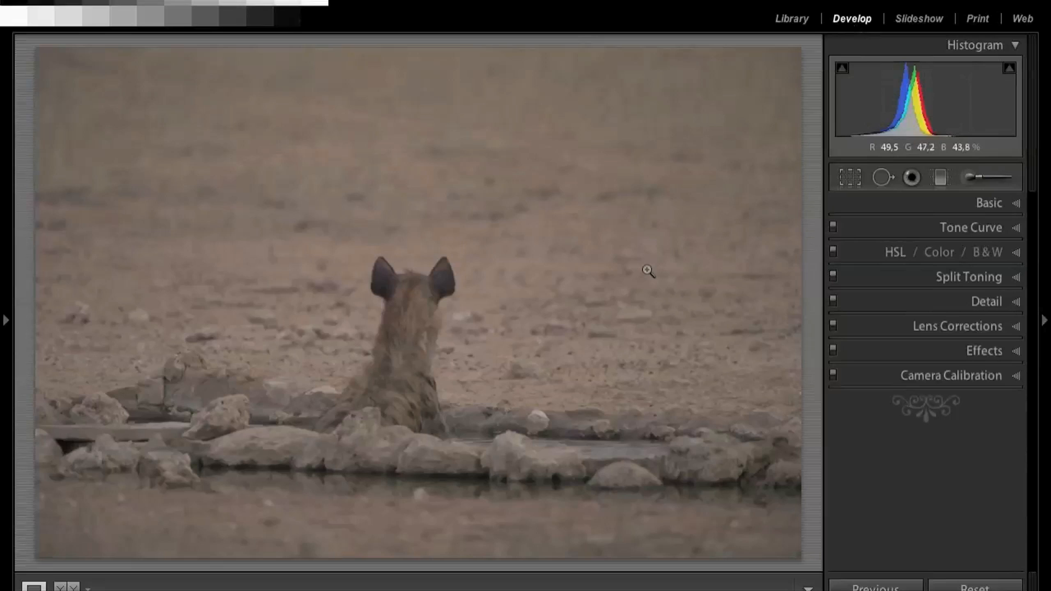
left_click(1016, 204)
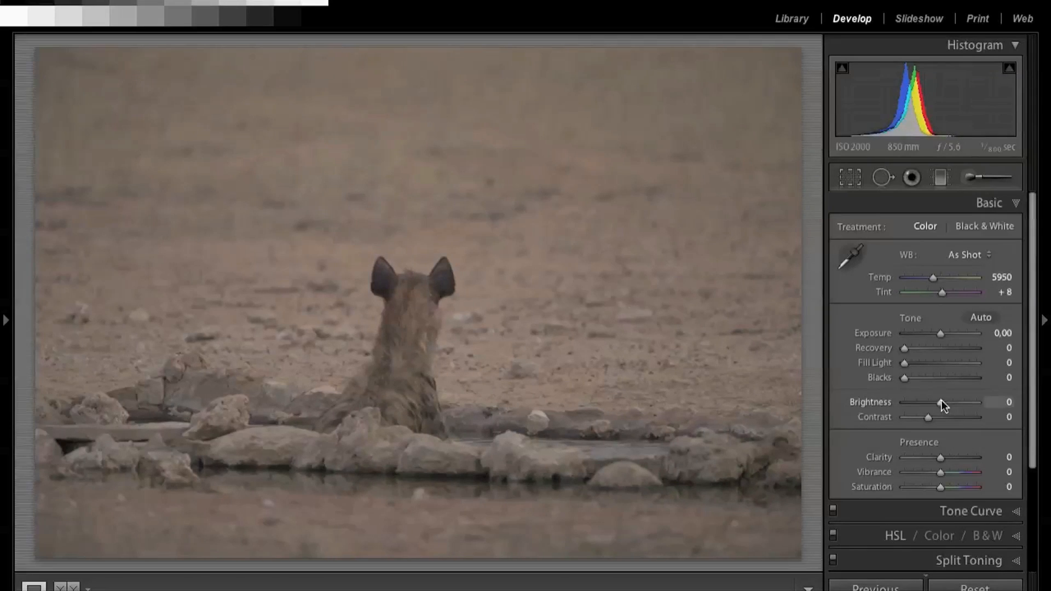
left_click_drag(947, 403, 937, 427)
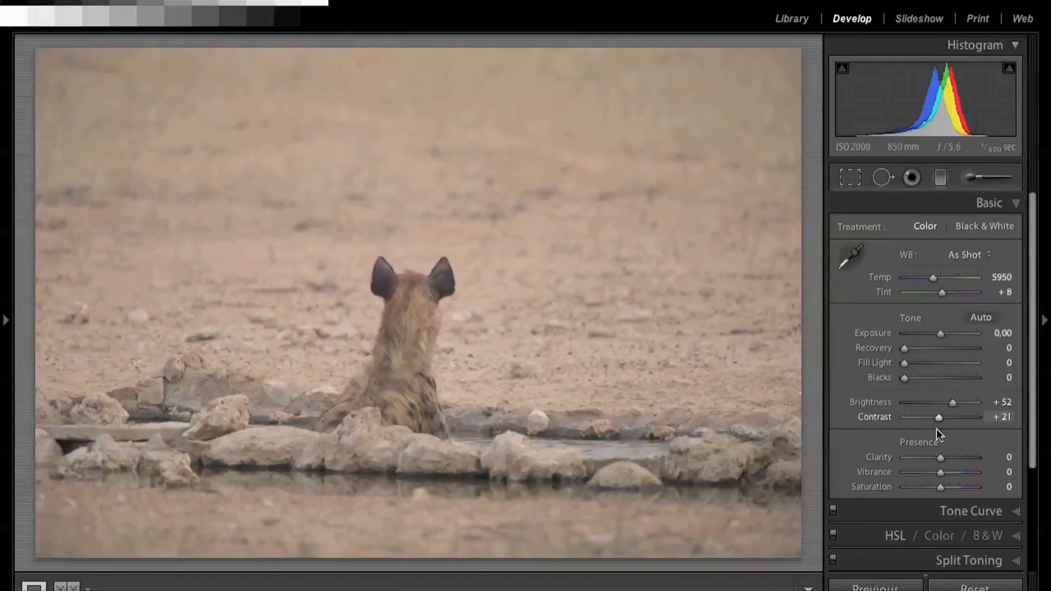
left_click_drag(942, 471, 951, 471)
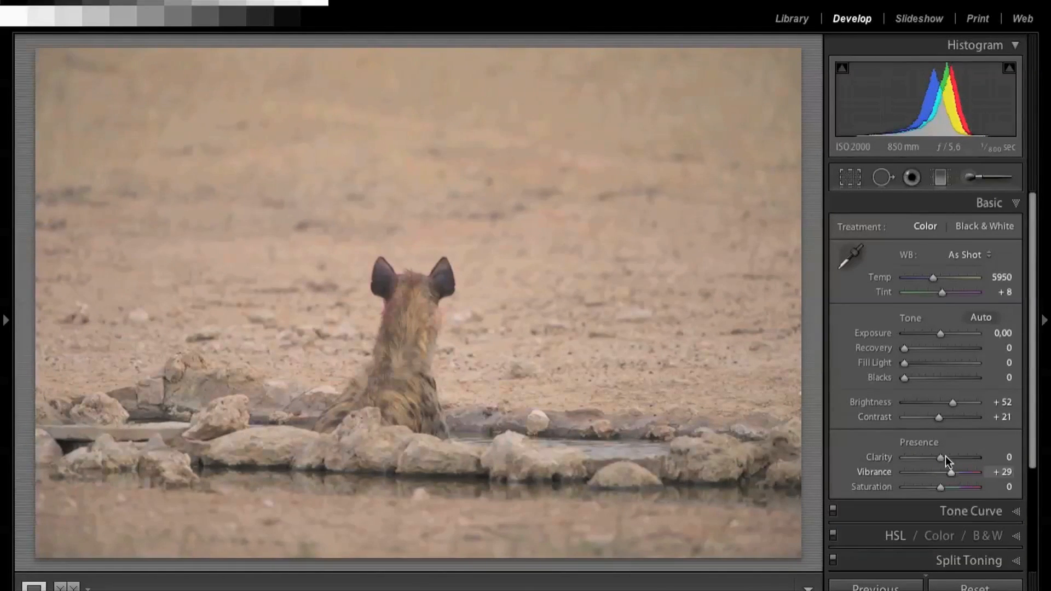
left_click_drag(904, 378, 915, 377)
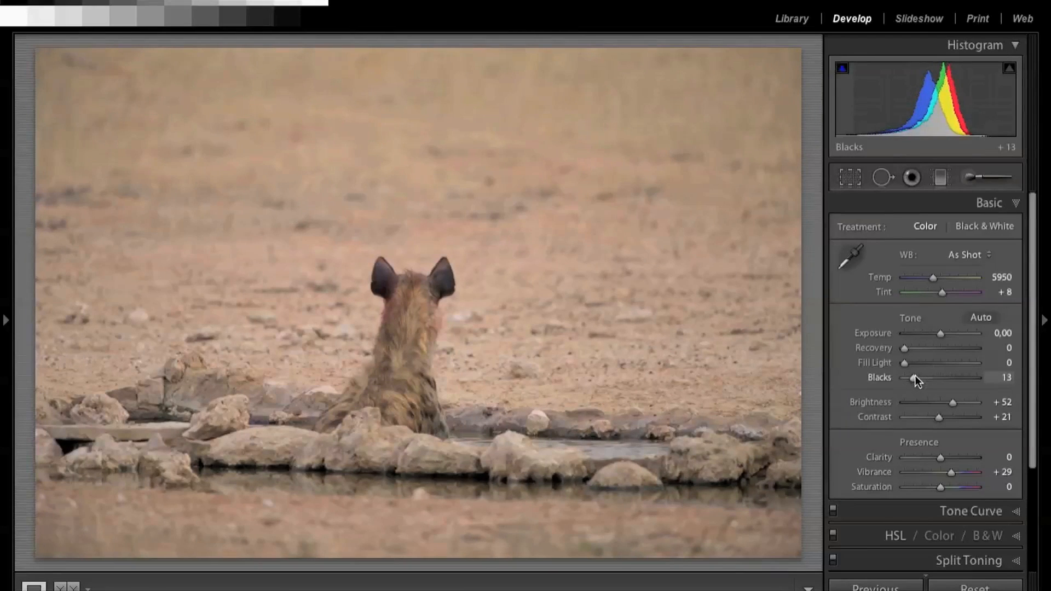
left_click(1016, 202)
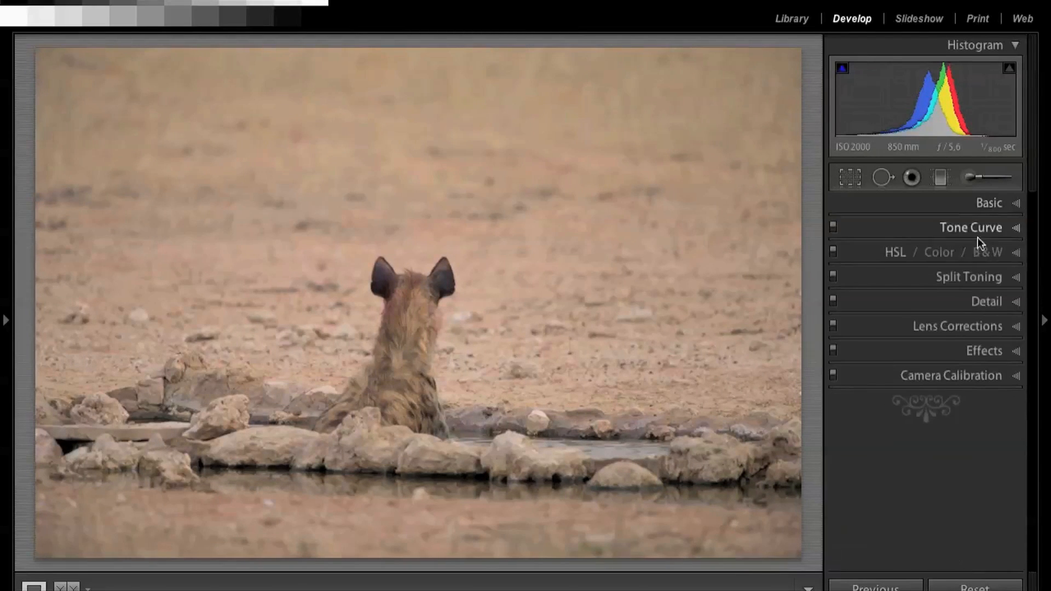
Step: Sharpen the hyena photo with Amount 22 and Masking 74
left_click(1016, 300)
left_click_drag(913, 405, 923, 407)
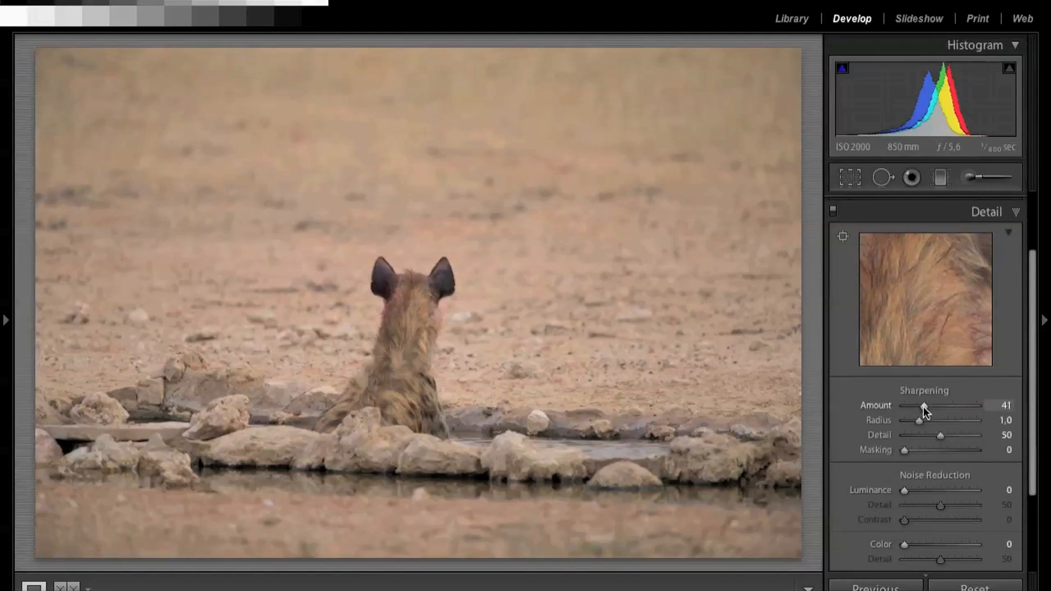
left_click_drag(923, 407, 914, 408)
left_click(955, 448, "alt")
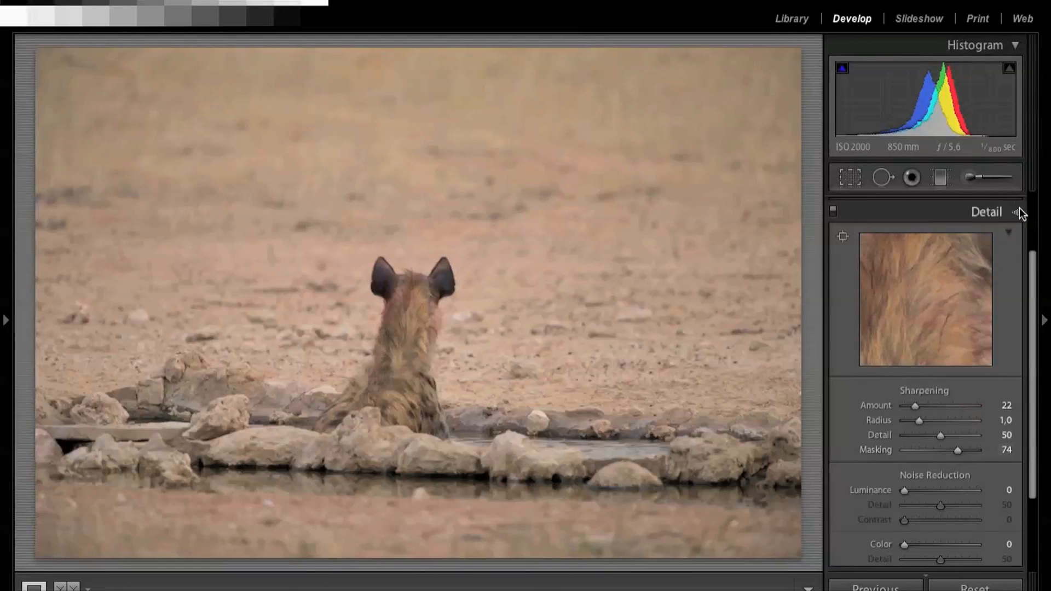
left_click(1017, 211)
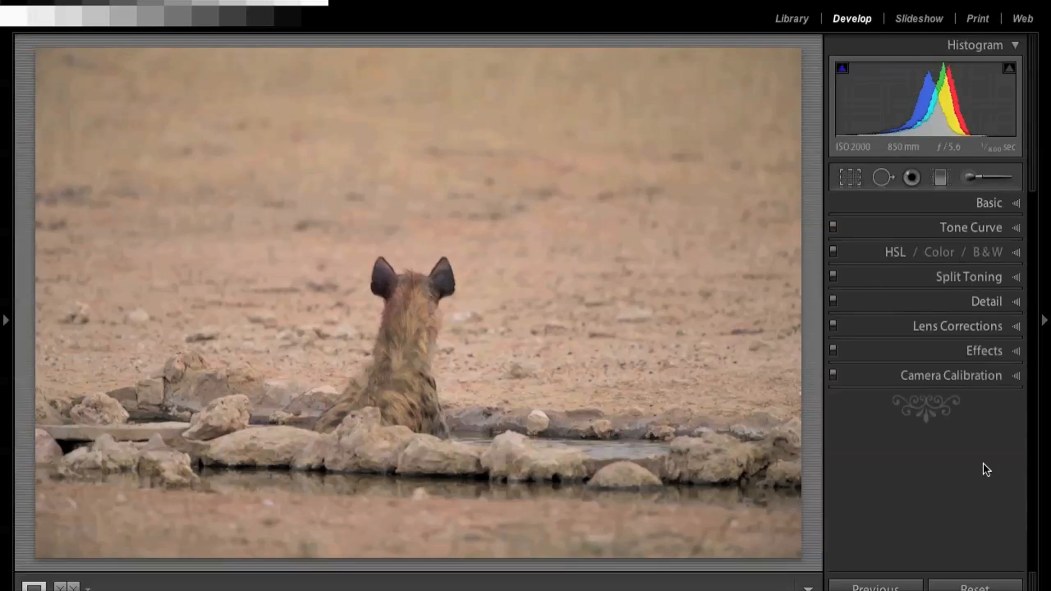
Step: Compare the edited hyena photo before and after, and look at it beside the unedited shots in the library grid
left_click(61, 587)
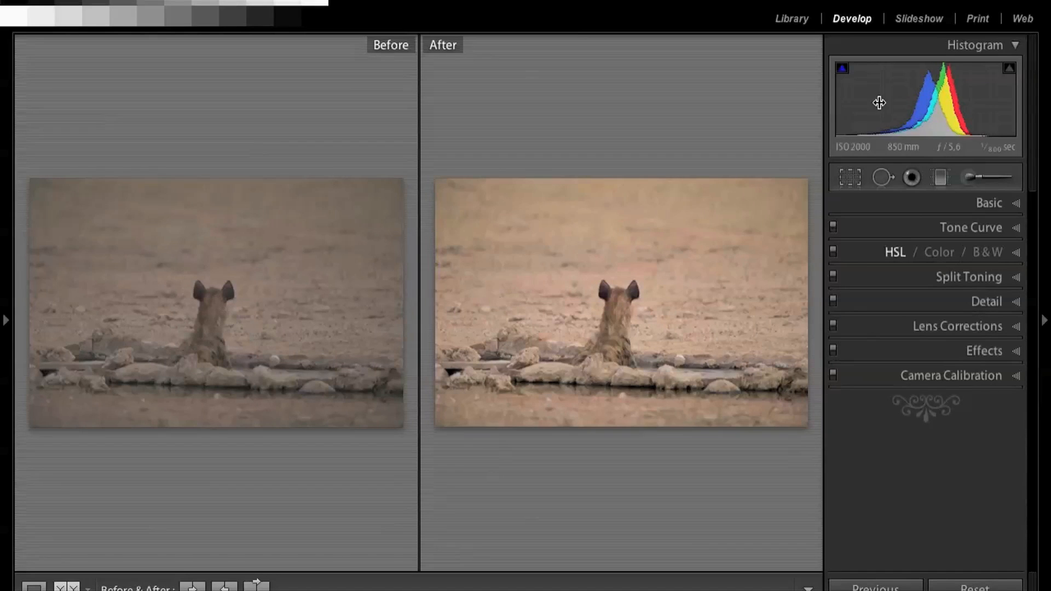
left_click(783, 20)
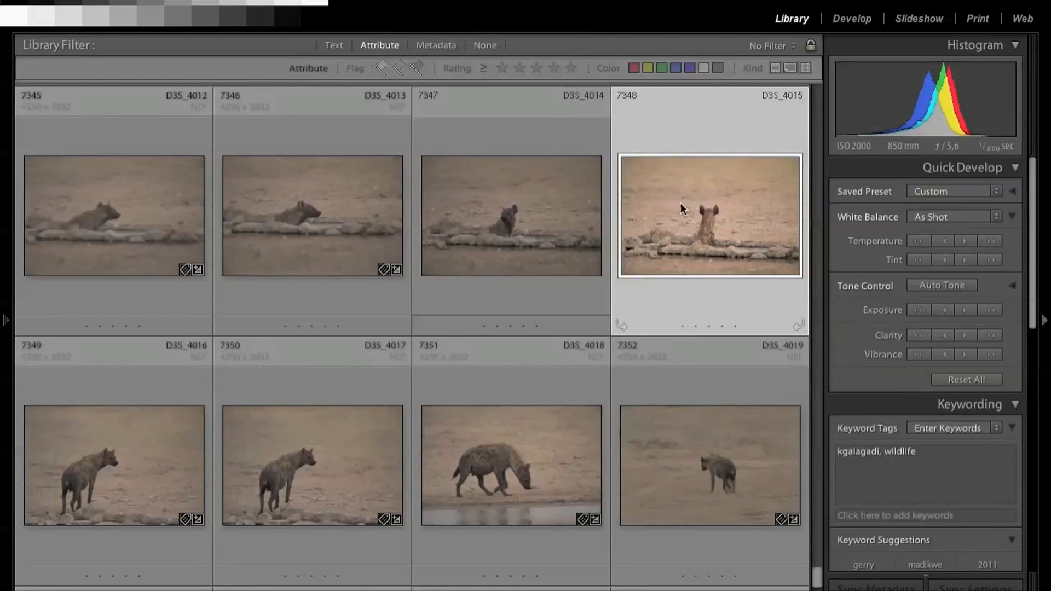
left_click(692, 445)
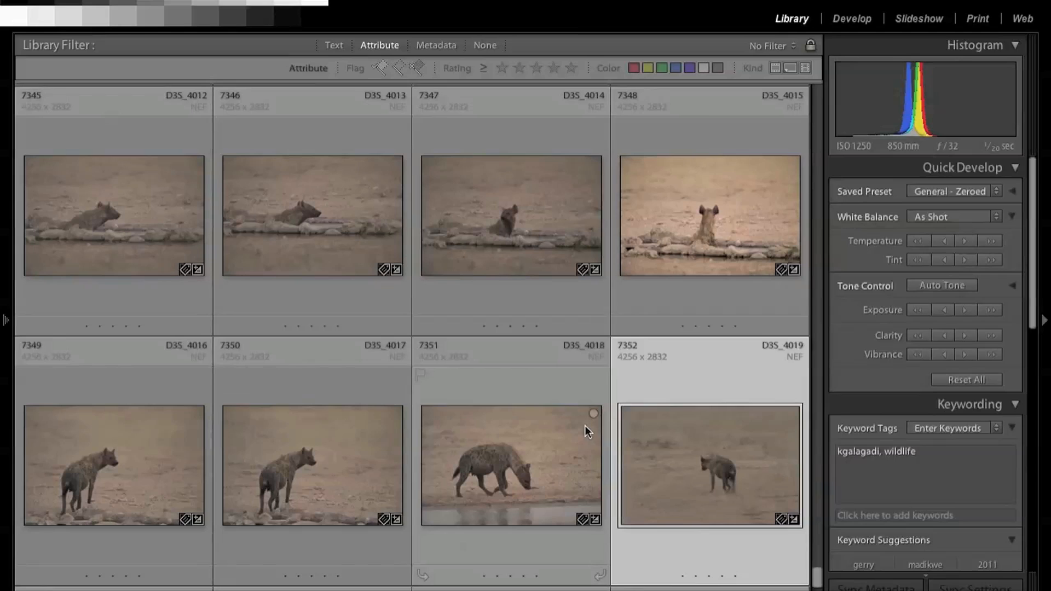
Step: Reopen photo D3S_4015 for developing in single-image view and review its basic adjustments
left_click(706, 202)
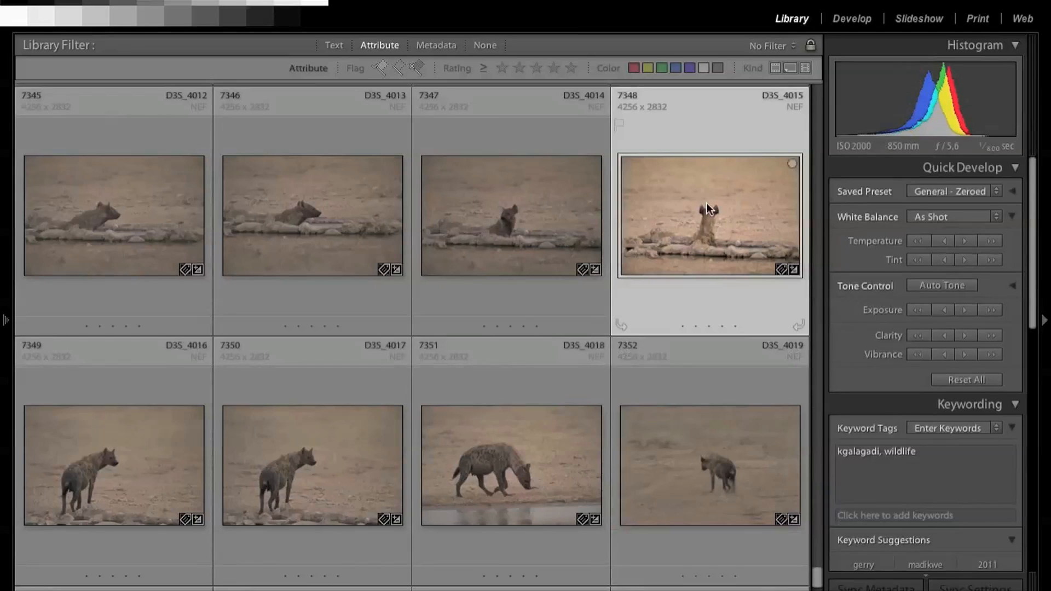
left_click(851, 20)
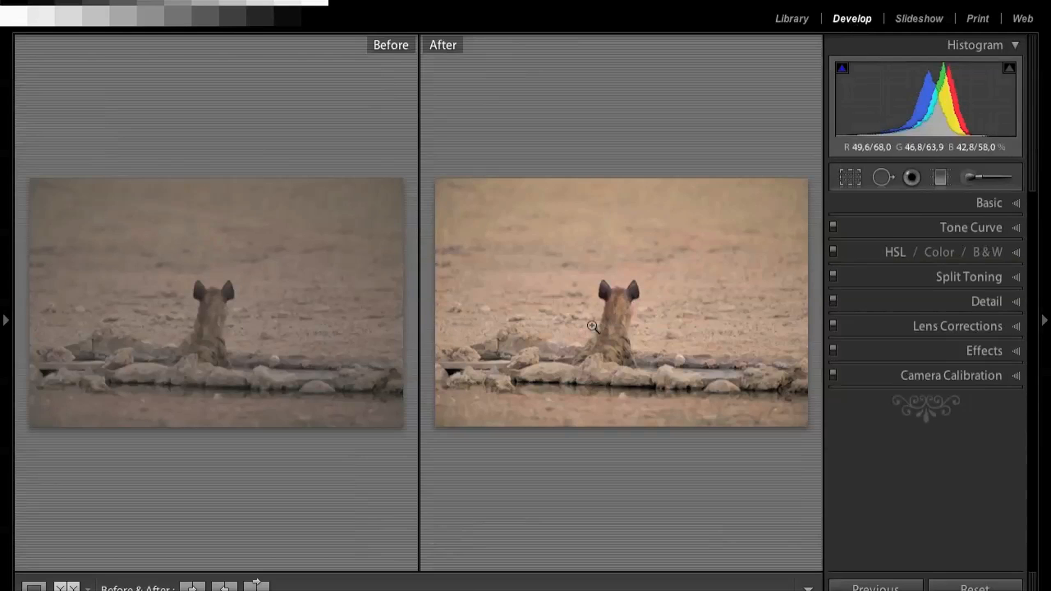
left_click(34, 586)
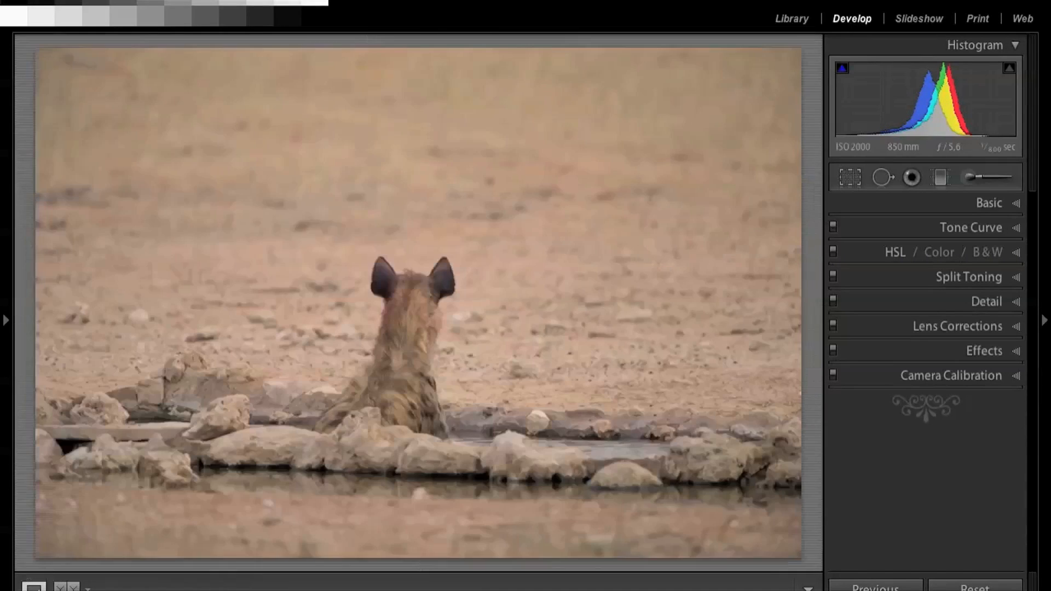
left_click(1015, 203)
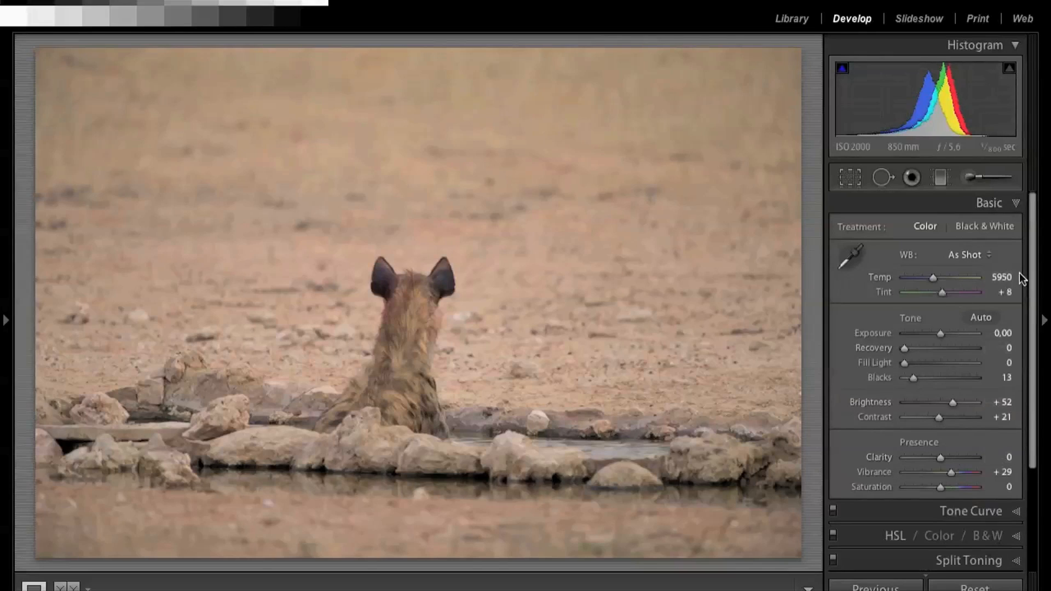
left_click(1016, 204)
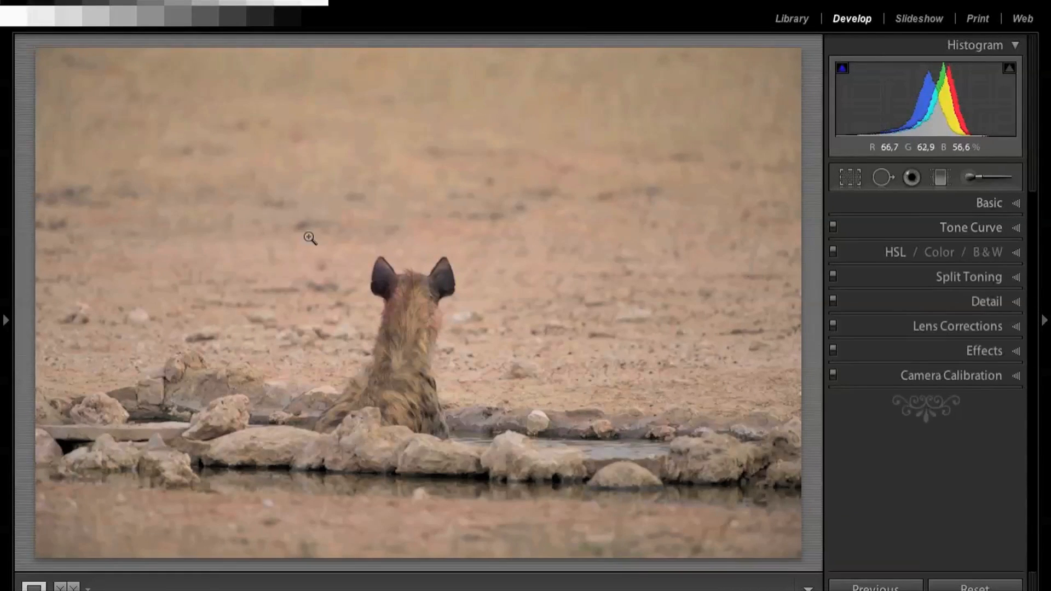
Step: Browse the built-in Lightroom develop presets, from the B&W Creative looks to the Color Creative ones
left_click(8, 321)
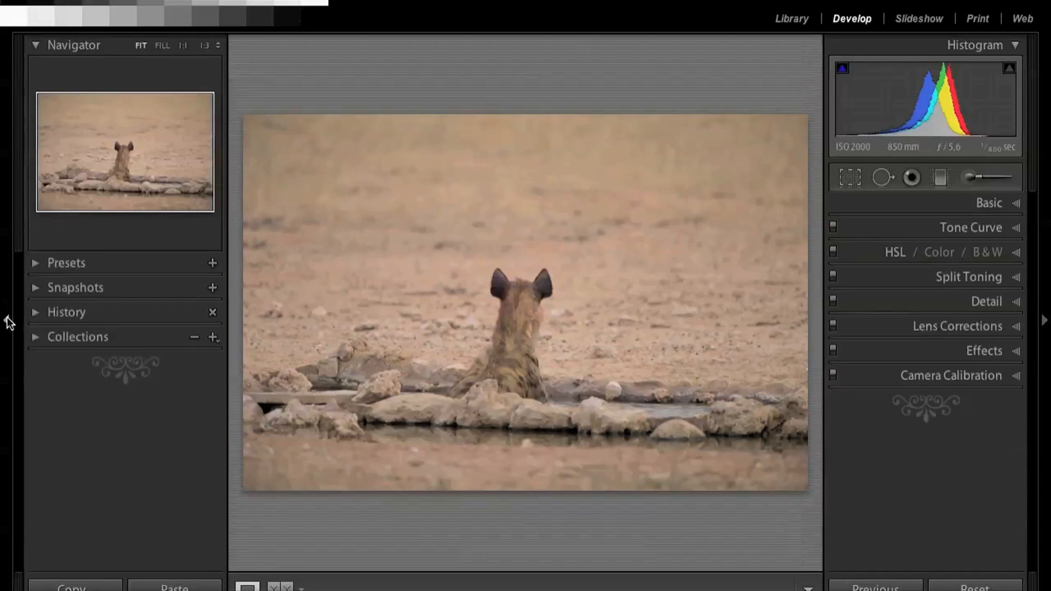
left_click(35, 264)
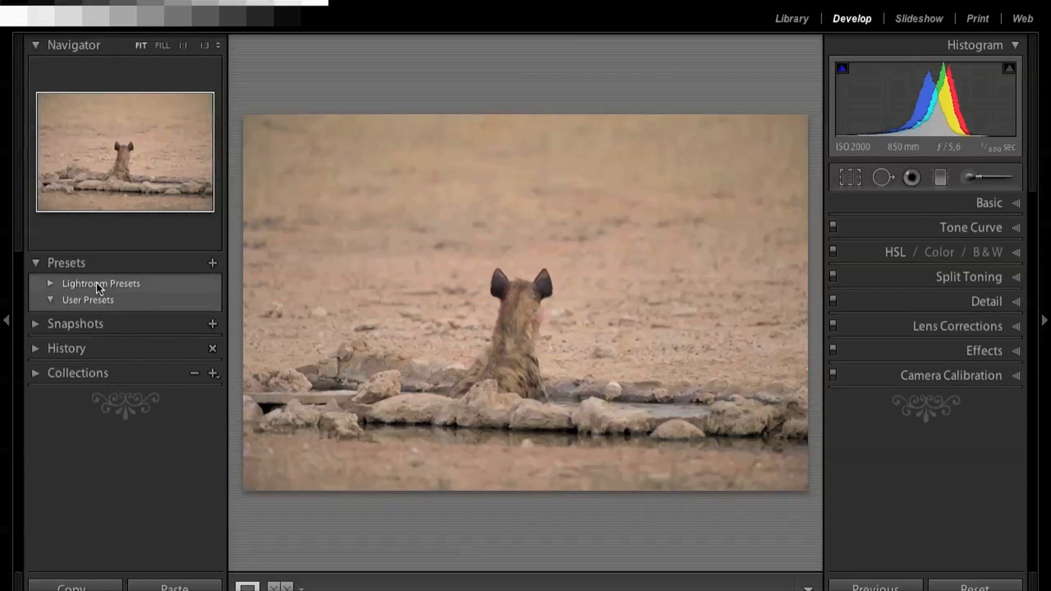
left_click(51, 283)
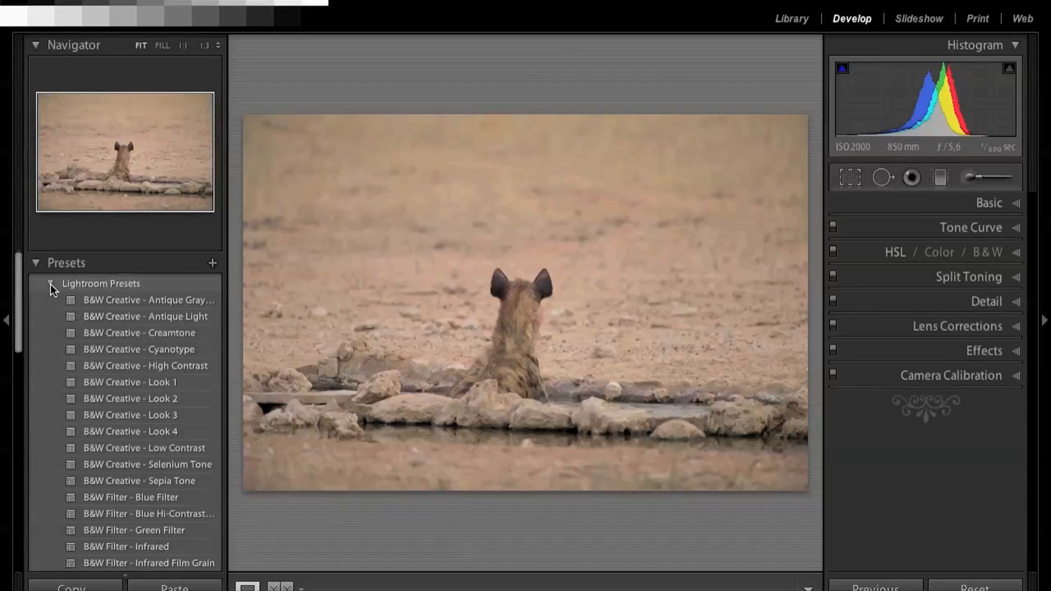
scroll(131, 318, "down", 3)
scroll(131, 318, "down", 3)
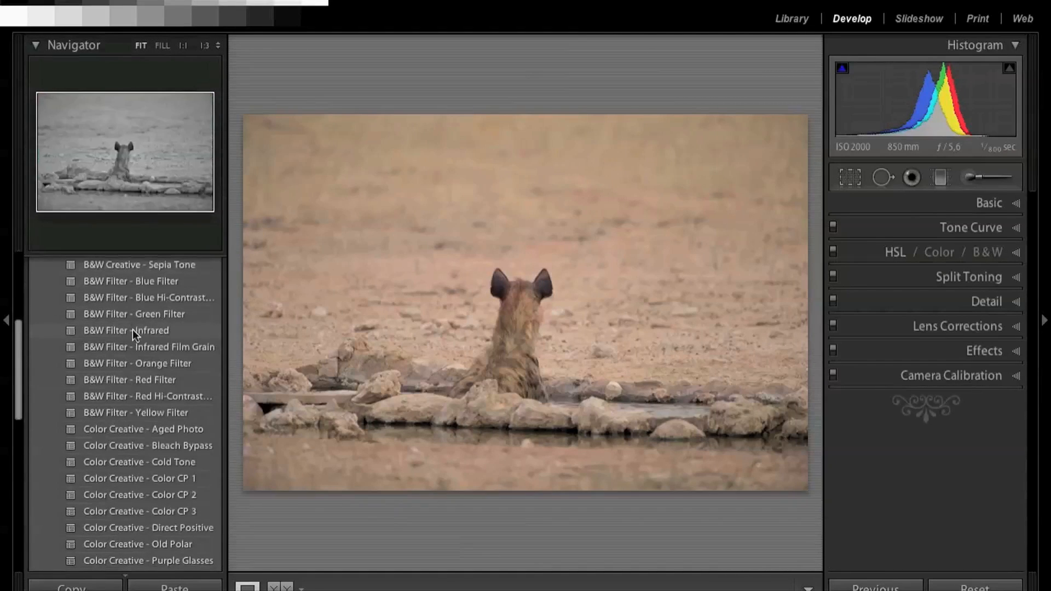
scroll(137, 361, "up", 5)
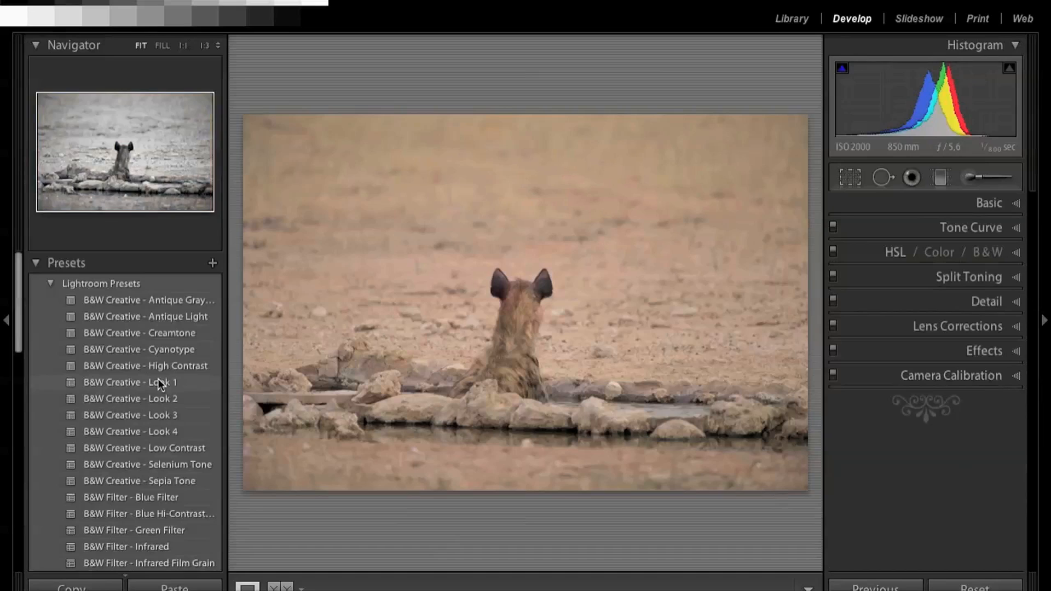
left_click(35, 264)
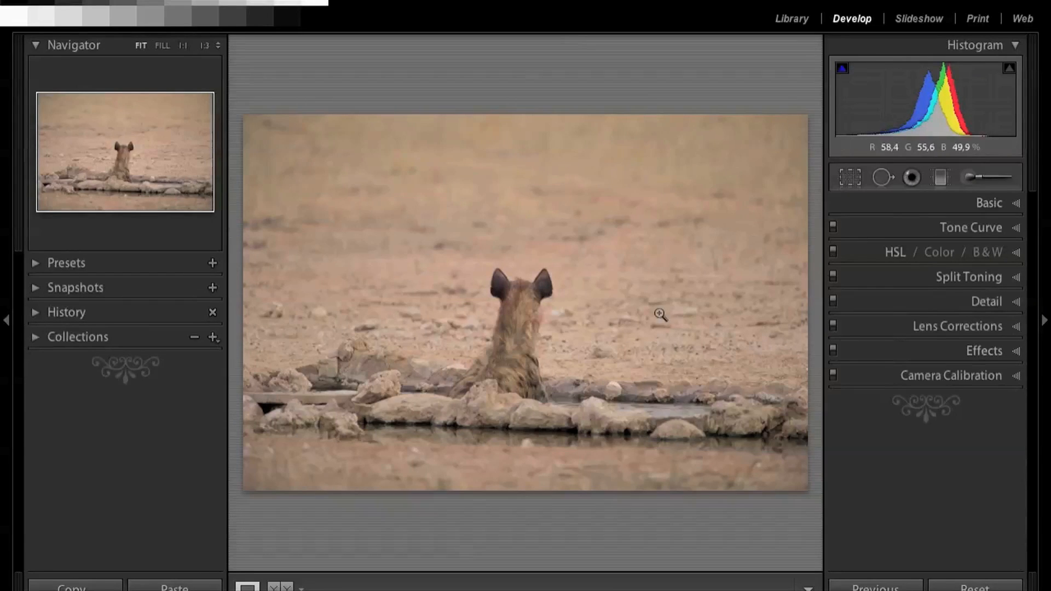
Step: Start a new develop preset from the current photo's settings and name it "Hyena Images – Kgalagadi"
left_click(212, 265)
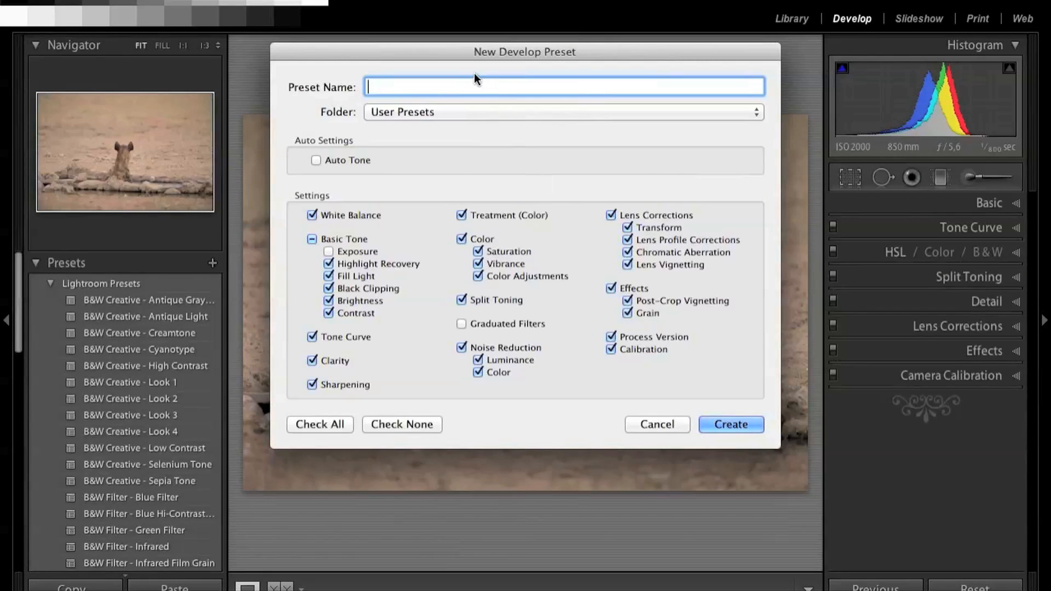
type("Hyena Images – Kgalagadi")
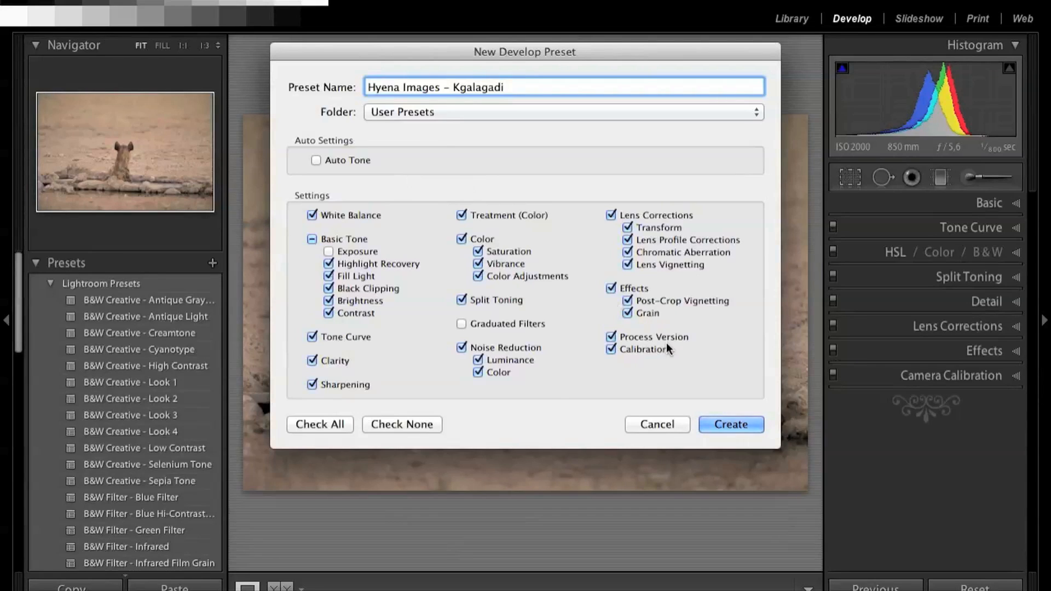
Step: Add Graduated Filters to the settings the preset stores and create the preset in the User Presets folder
left_click(328, 251)
left_click(460, 240)
left_click(459, 240)
left_click(328, 252)
left_click(462, 325)
left_click(730, 426)
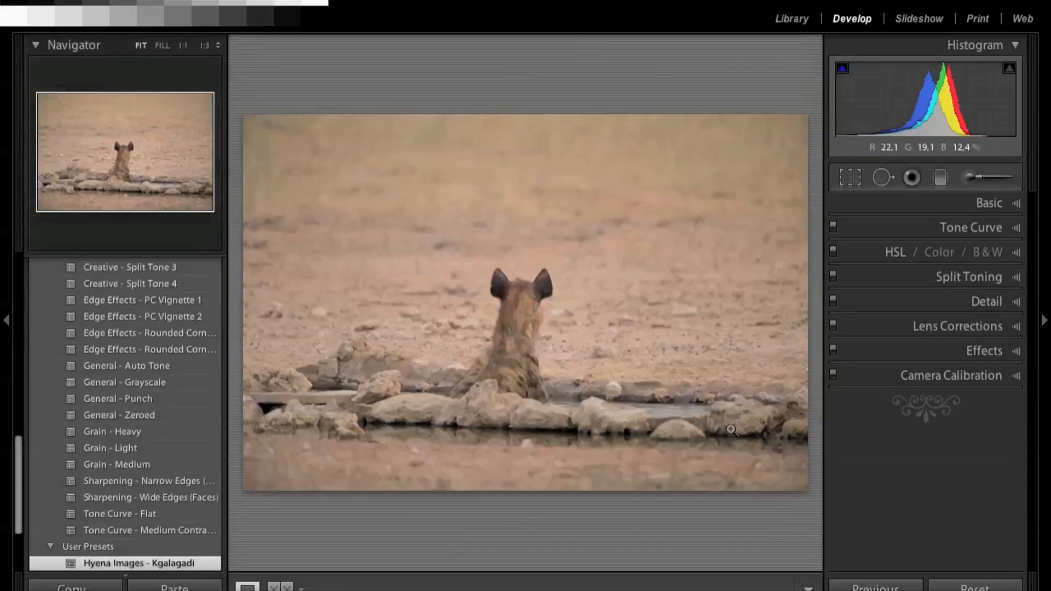
Step: Collapse the built-in Lightroom Presets group above the user presets
scroll(109, 410, "up", 15)
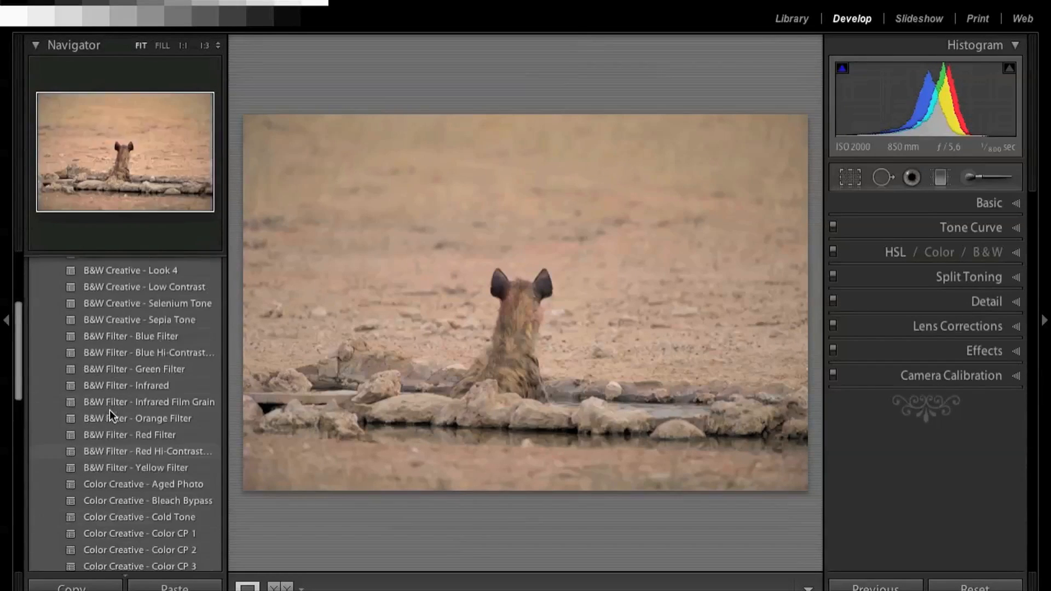
scroll(109, 409, "up", 2)
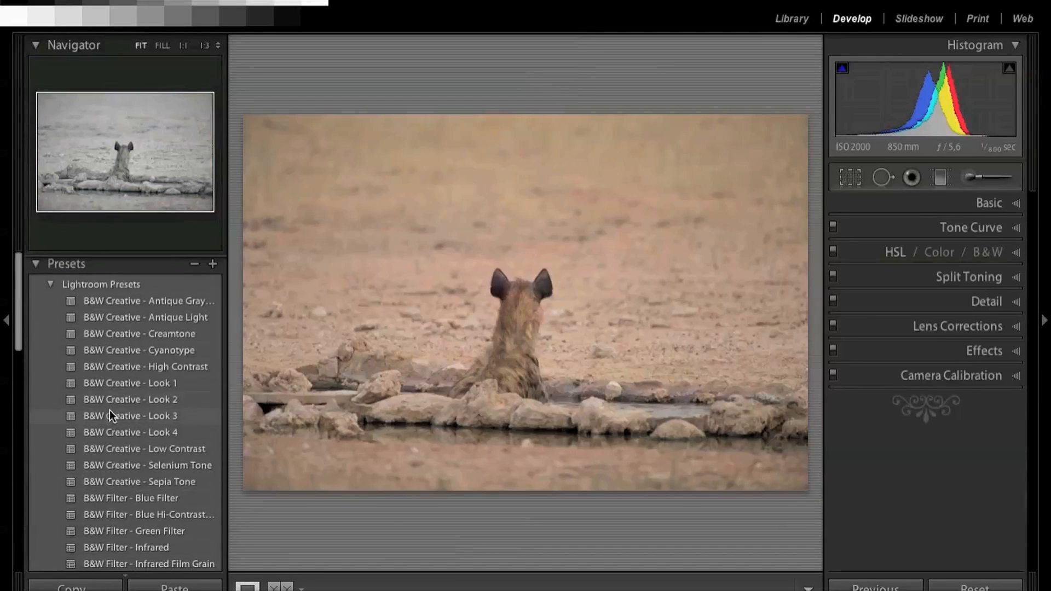
left_click(48, 283)
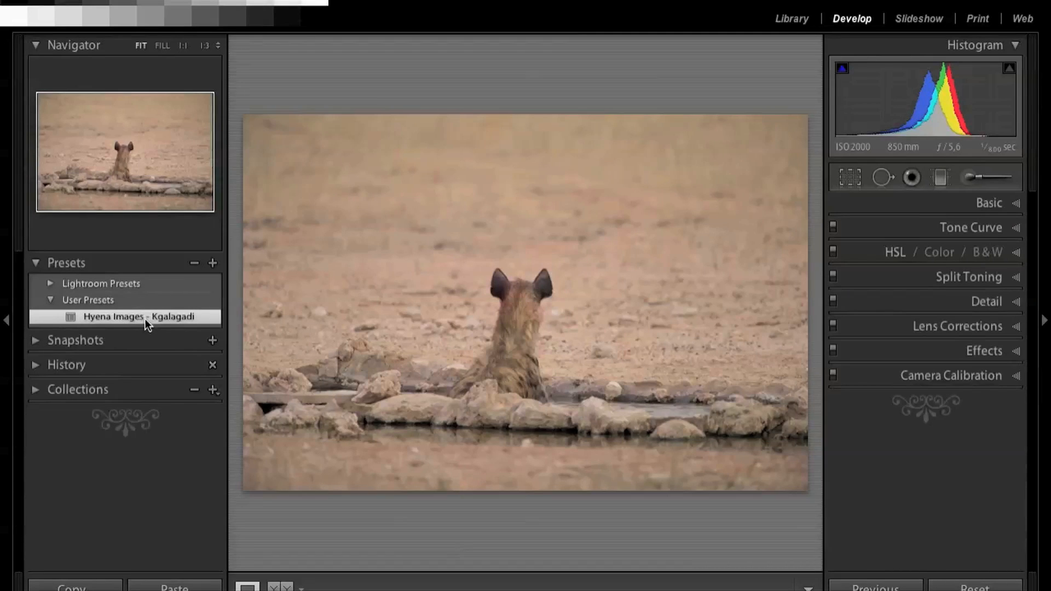
Step: Apply the "Hyena Images – Kgalagadi" preset to photos D3S_4016 and D3S_4017, and return to the library grid
key("Right")
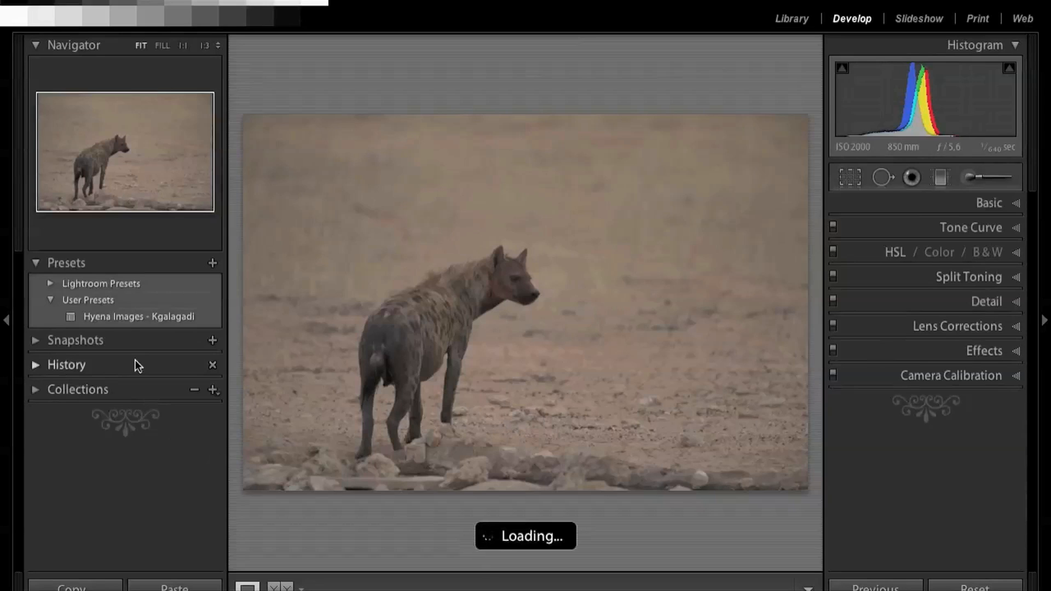
left_click(130, 318)
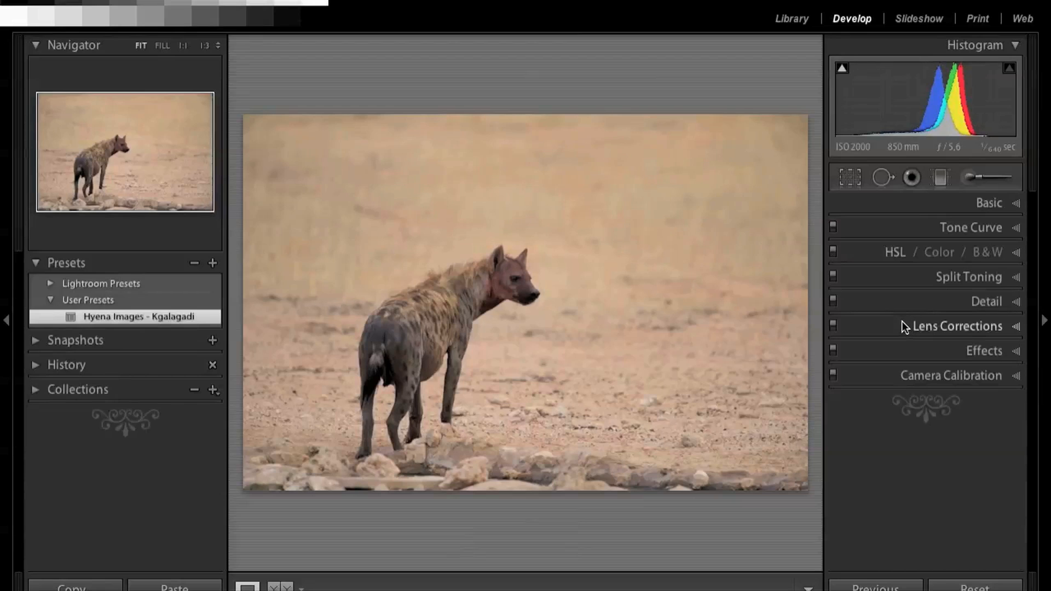
key("Right")
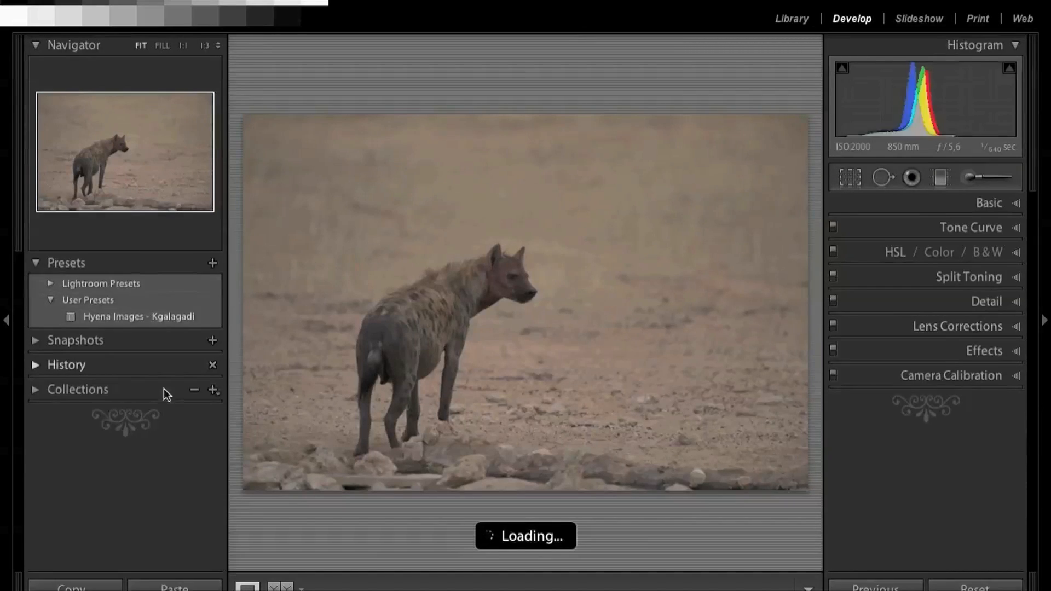
left_click(146, 316)
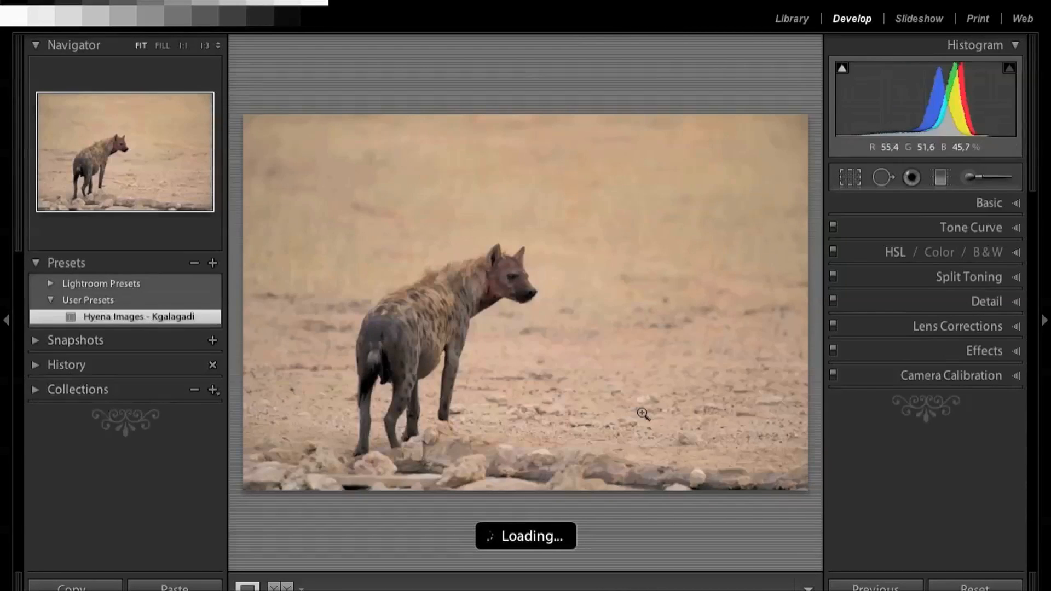
left_click(793, 18)
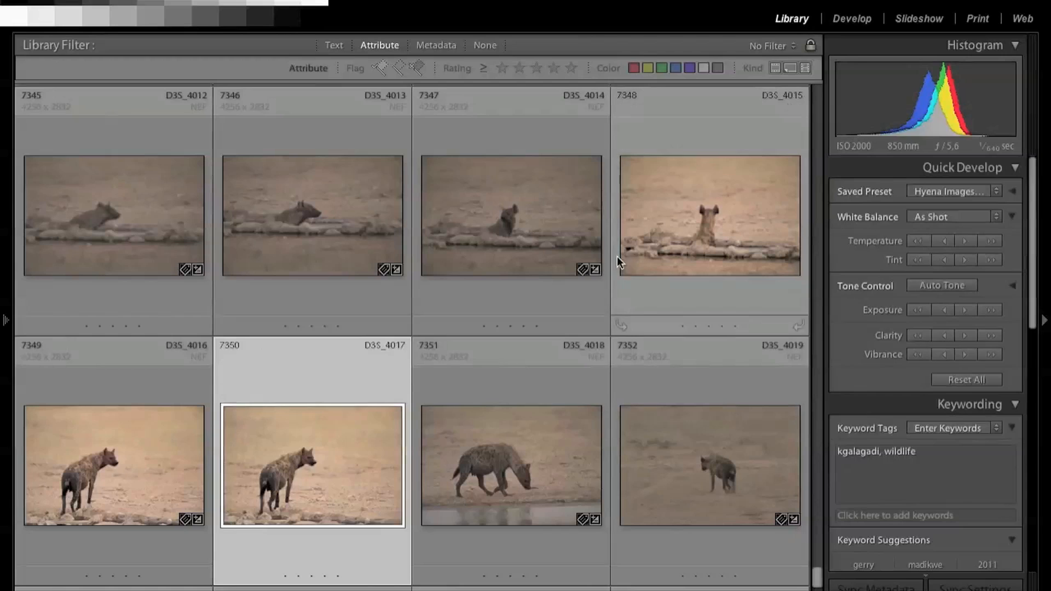
left_click(520, 456)
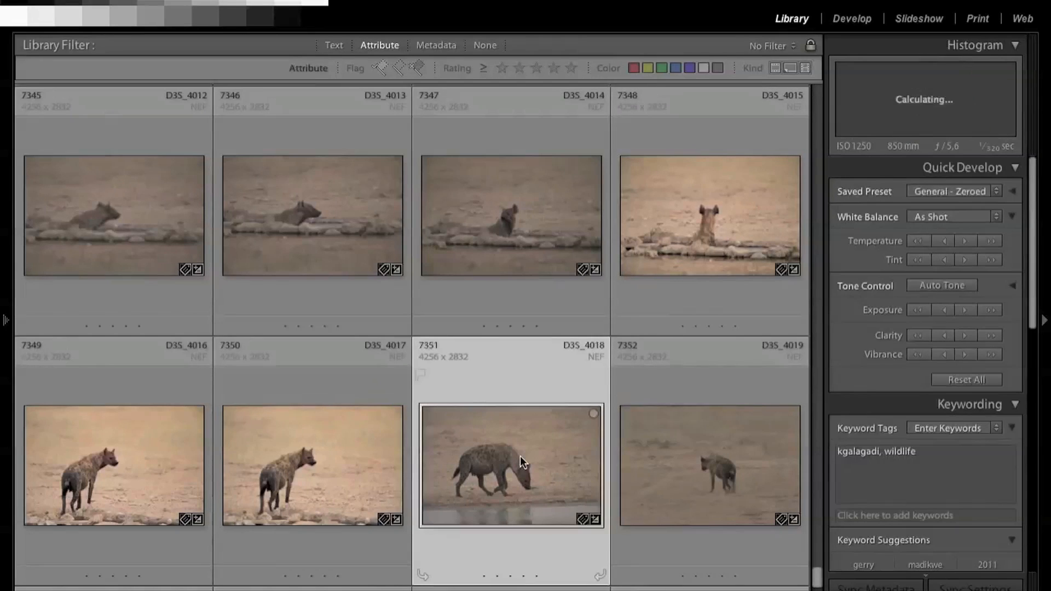
left_click(711, 464)
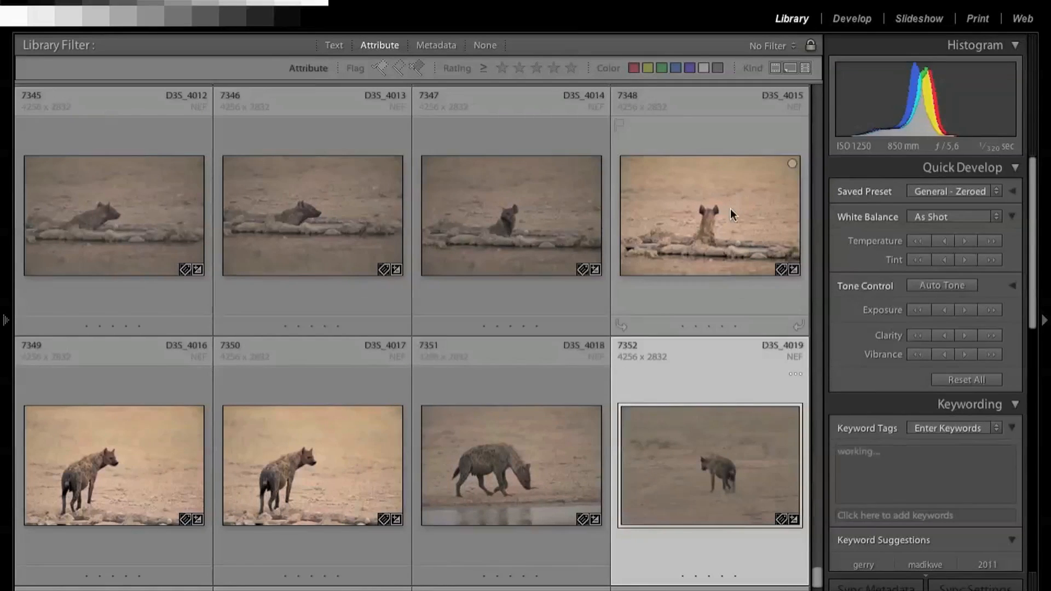
left_click(142, 454)
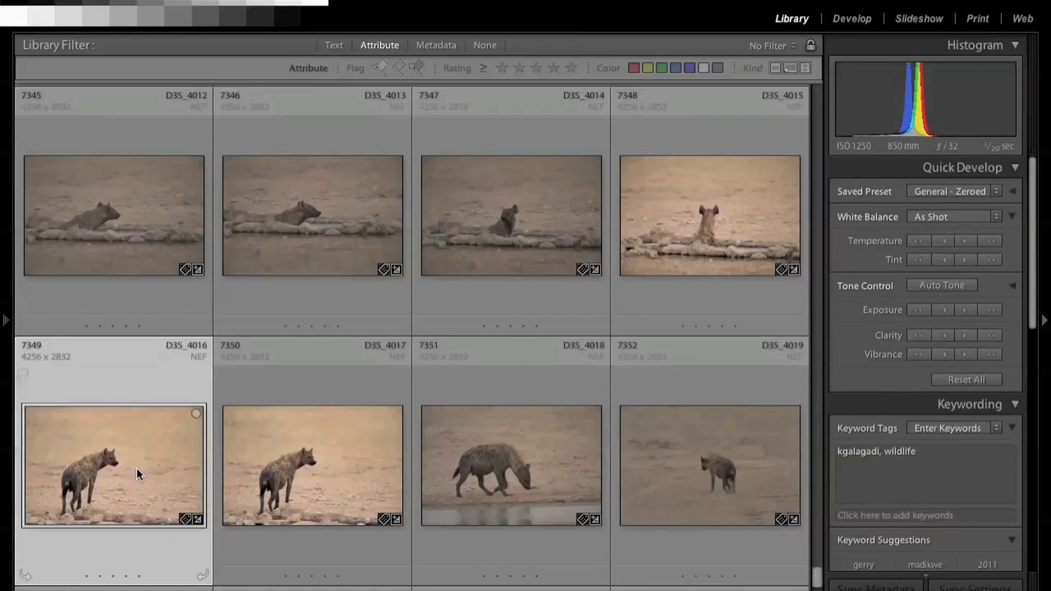
Step: Open photo D3S_4017 for developing and expand its Basic adjustments
left_click(277, 486)
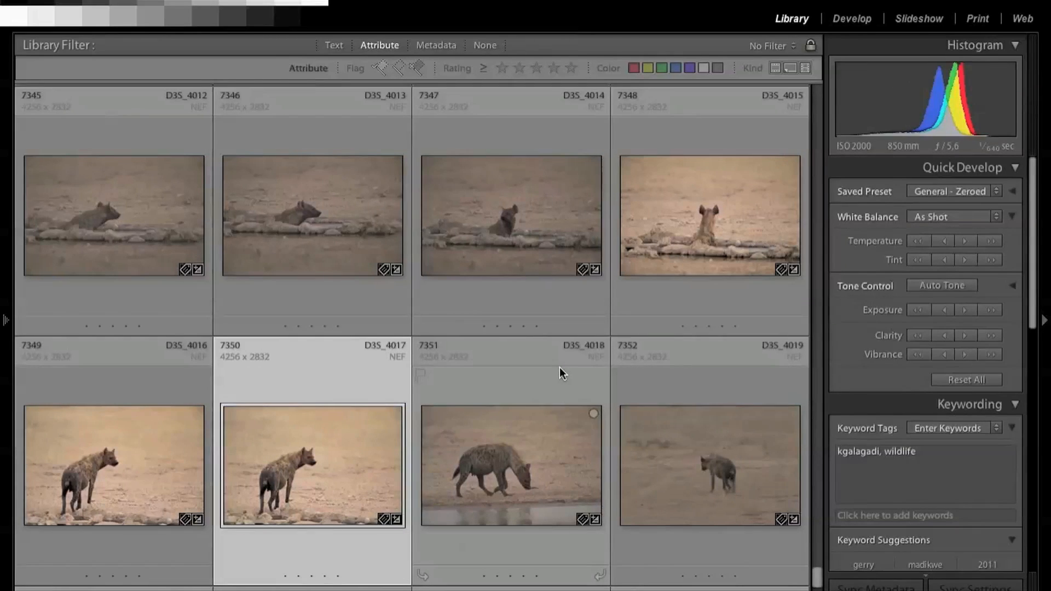
left_click(850, 19)
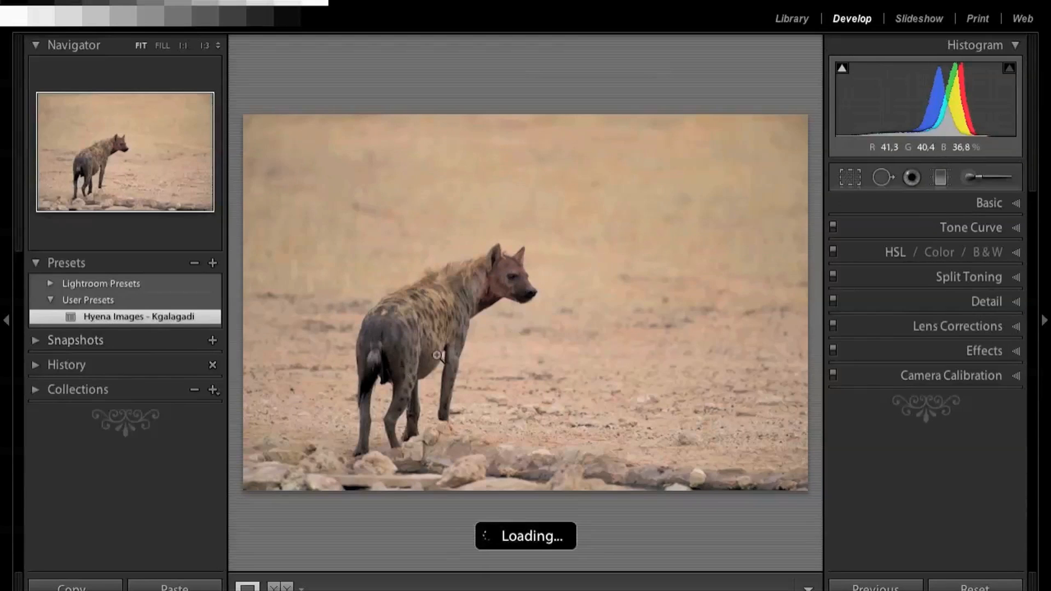
left_click(1015, 204)
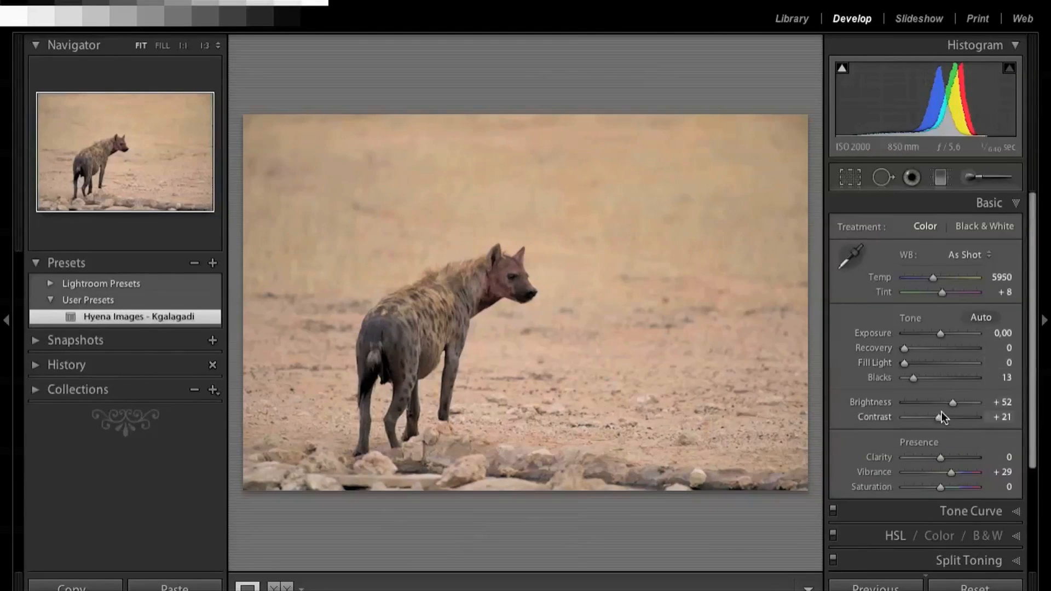
Step: Set Blacks to 17, and reapply the "Hyena Images - Kgalagadi" preset to restore its settings
mouse_move(914, 378)
left_mouse_down()
mouse_move(947, 377)
mouse_move(898, 380)
mouse_move(917, 383)
left_mouse_up()
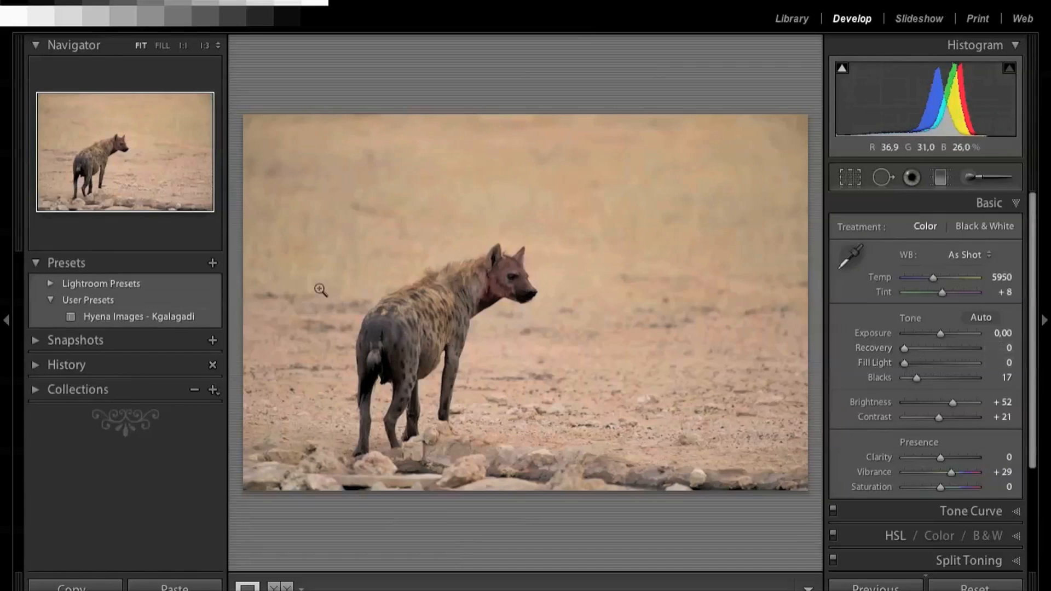
left_click(160, 317)
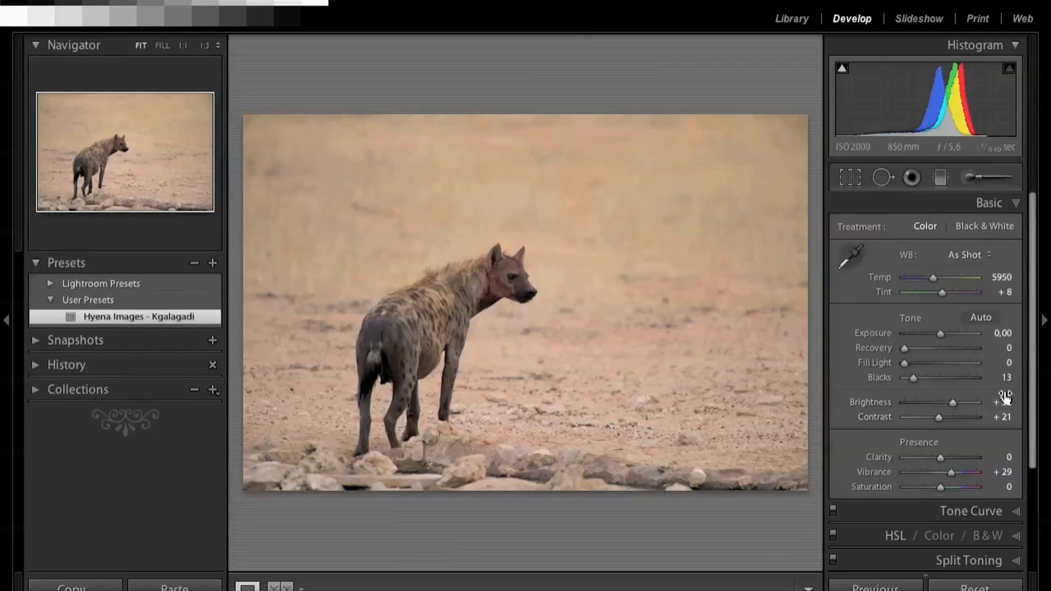
Step: Set Vibrance to -100 and update the "Hyena Images - Kgalagadi" preset with the current settings, keeping all setting groups except Auto Tone included
left_click_drag(954, 471, 899, 473)
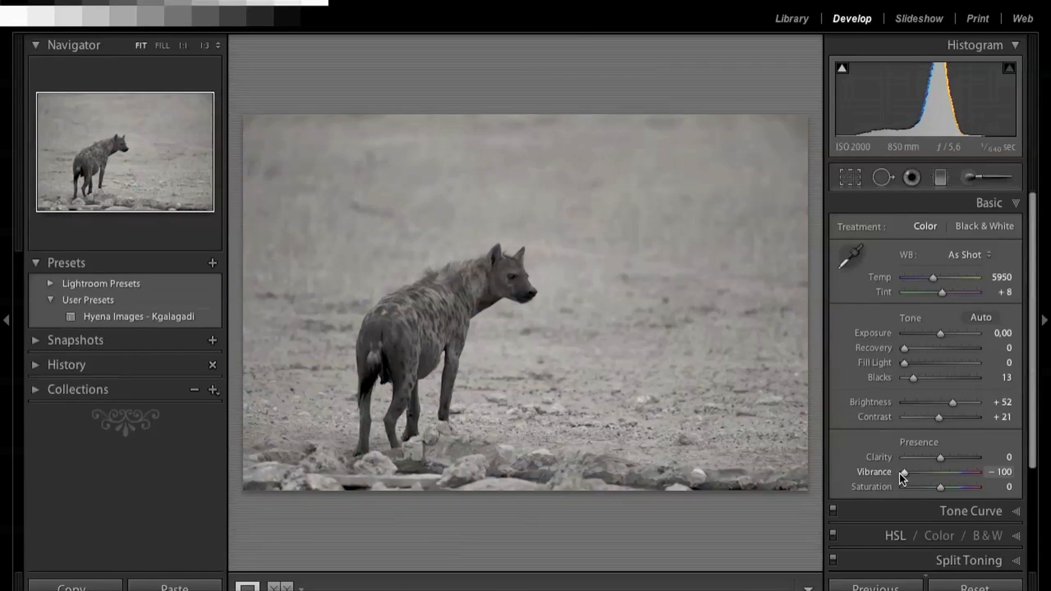
right_click(161, 320)
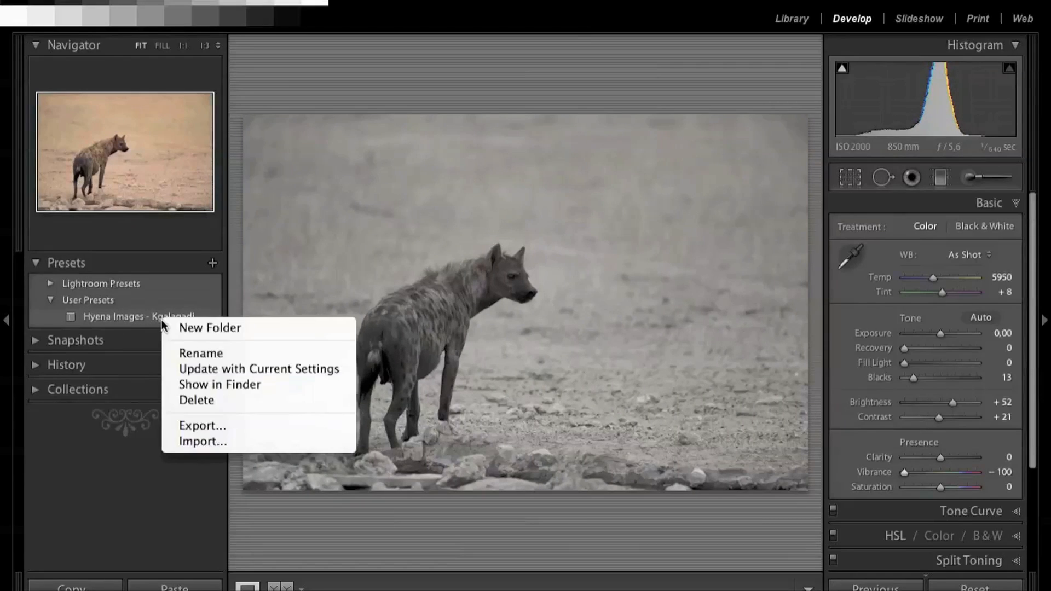
left_click(259, 369)
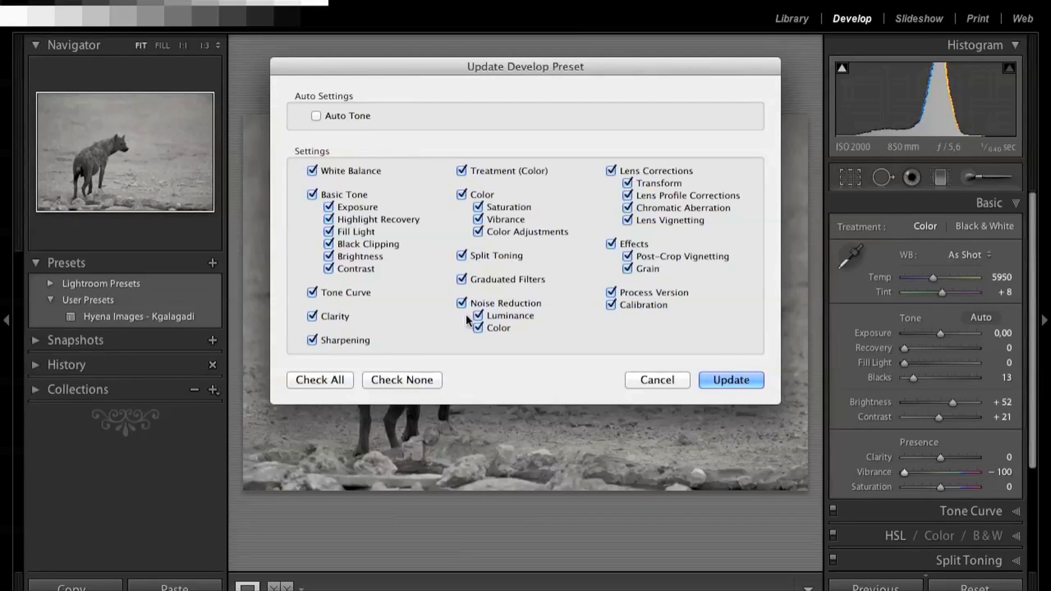
left_click(728, 378)
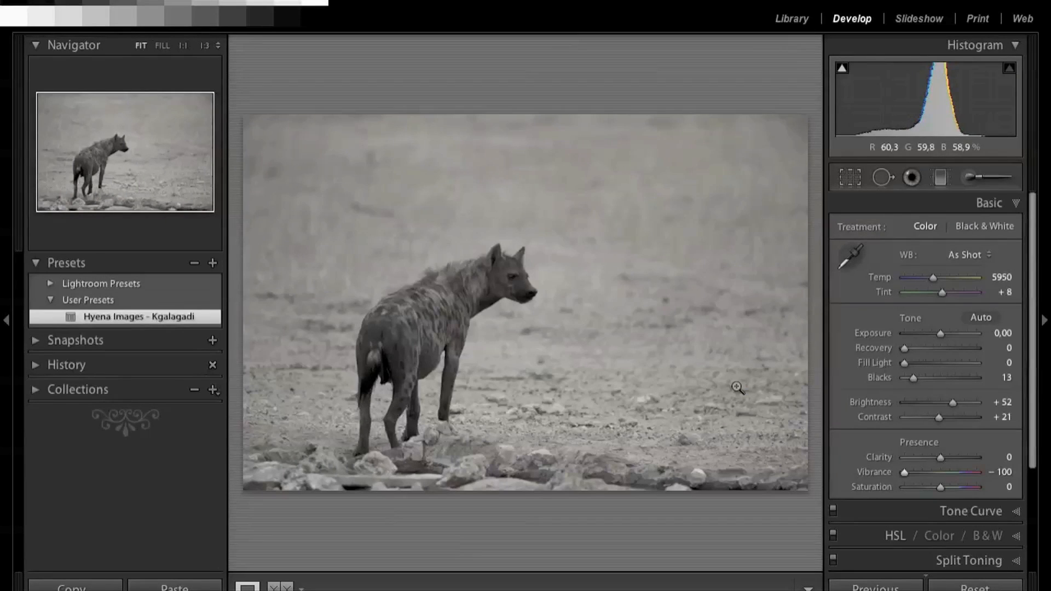
Step: Apply the updated "Hyena Images - Kgalagadi" preset to the next photo, the hyena walking beside the water
key("Right")
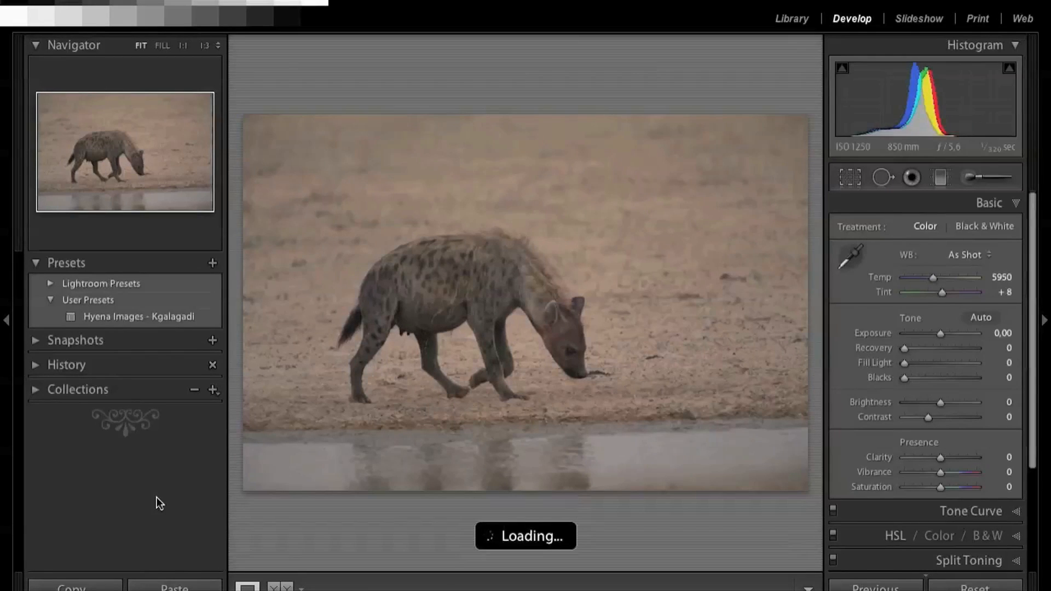
left_click(167, 317)
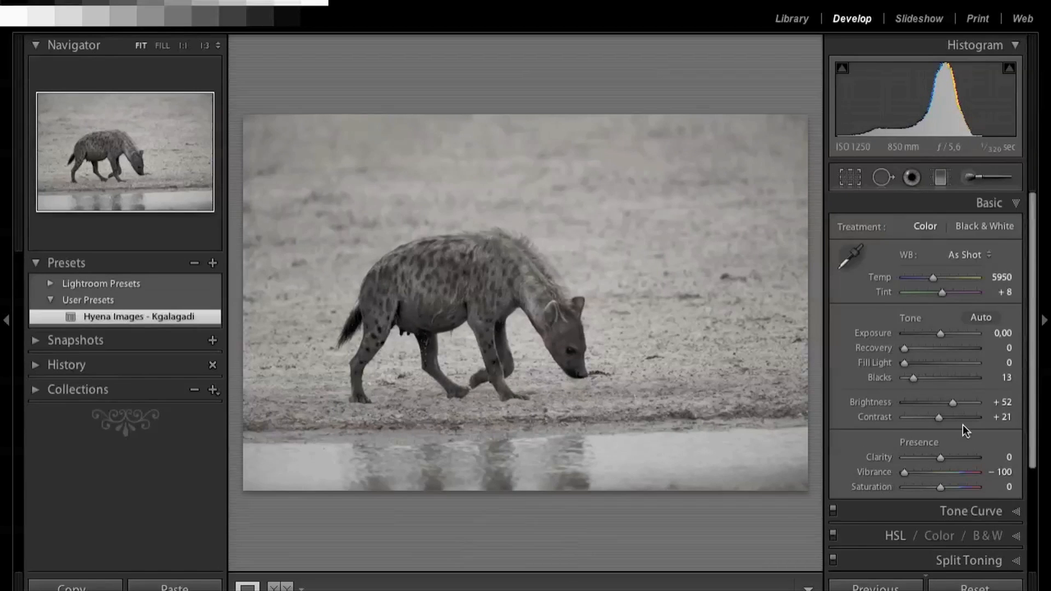
Step: Convert the photo to black and white and lower the Yellow value in the Black & White Mix
left_click(987, 537)
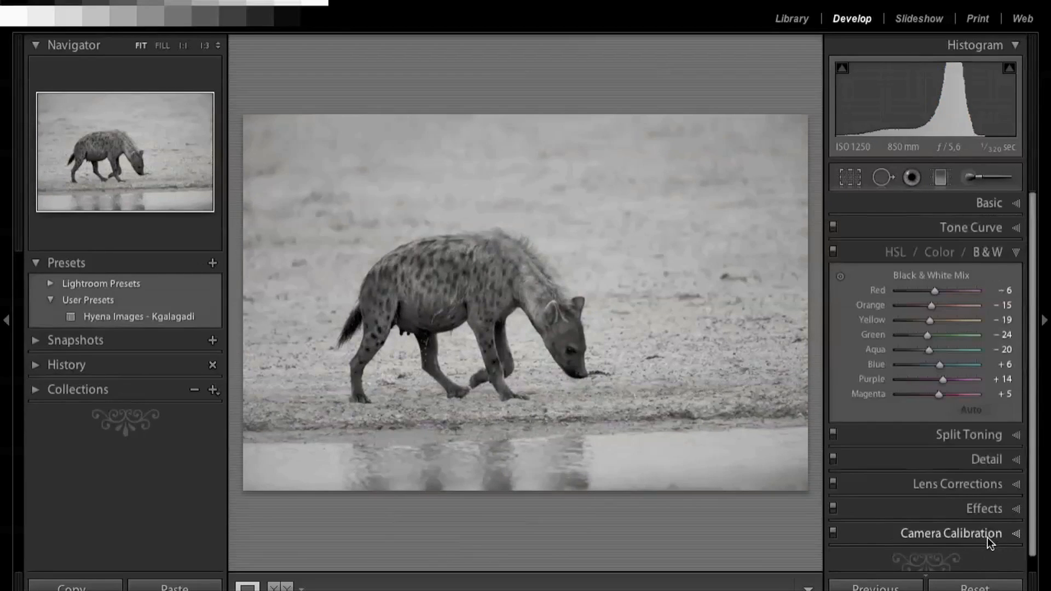
left_click_drag(930, 320, 909, 320)
Step: Set the black-and-white photo's Blacks to 18 and Brightness to +92 in the Basic adjustments
left_click(990, 206)
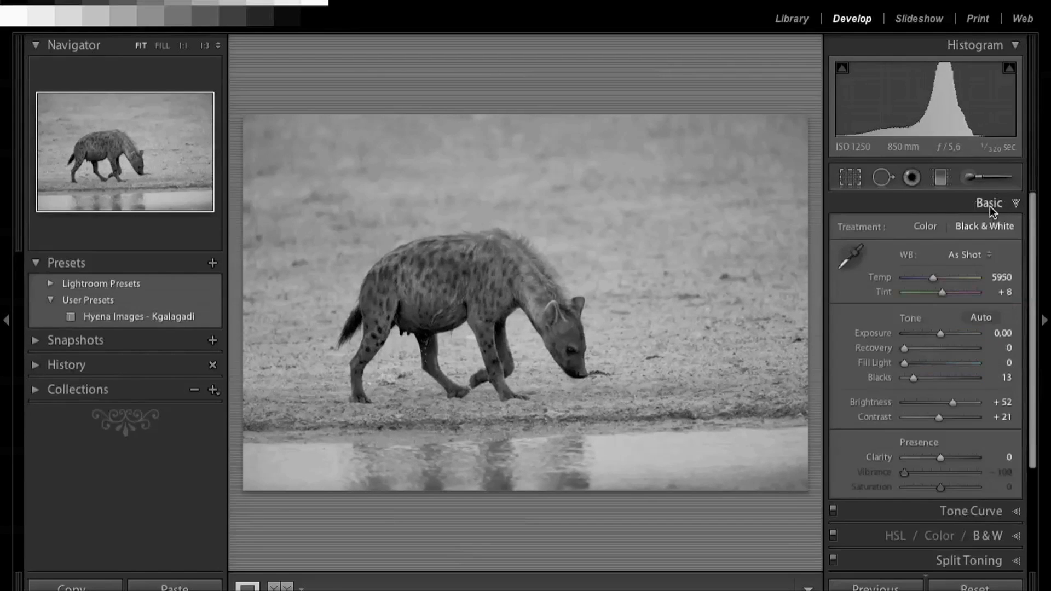
left_click_drag(914, 375, 916, 376)
left_click_drag(954, 405, 962, 403)
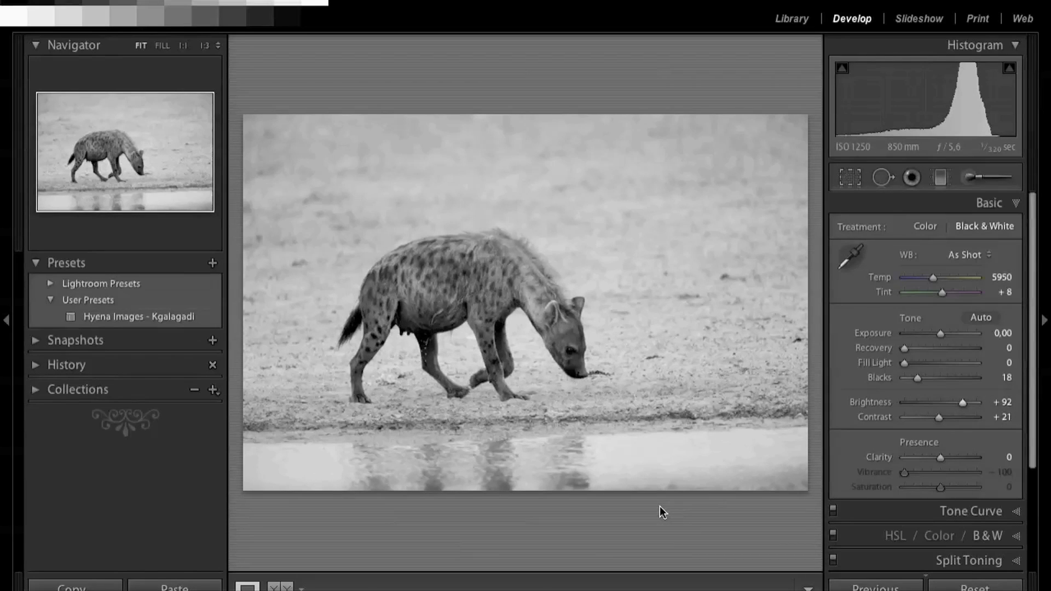
Step: Create a develop preset named "Black and White 1" from the current photo's settings in the User Presets folder
left_click(212, 263)
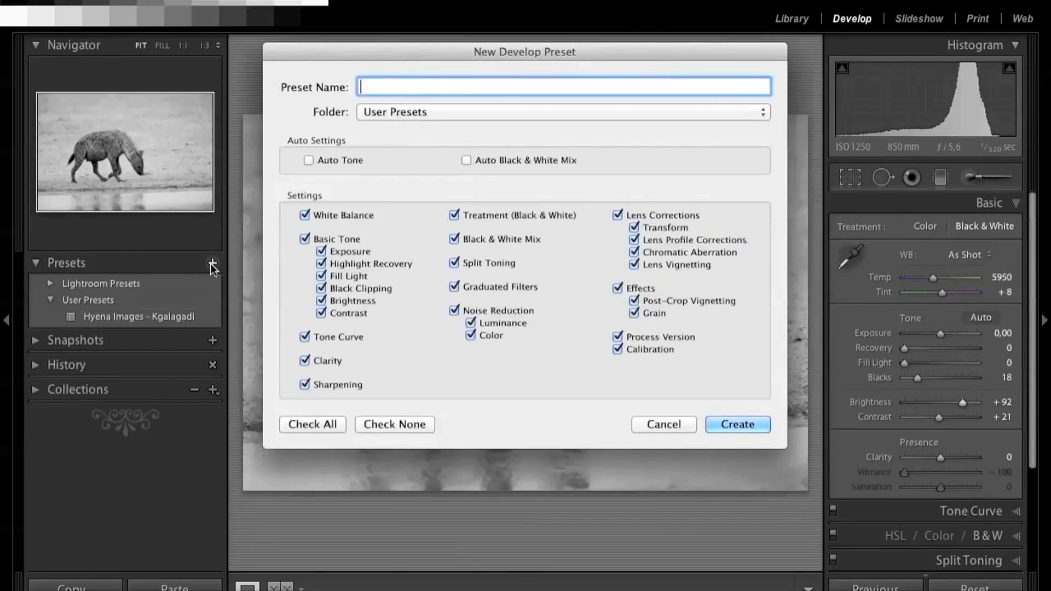
type("Black and White 1")
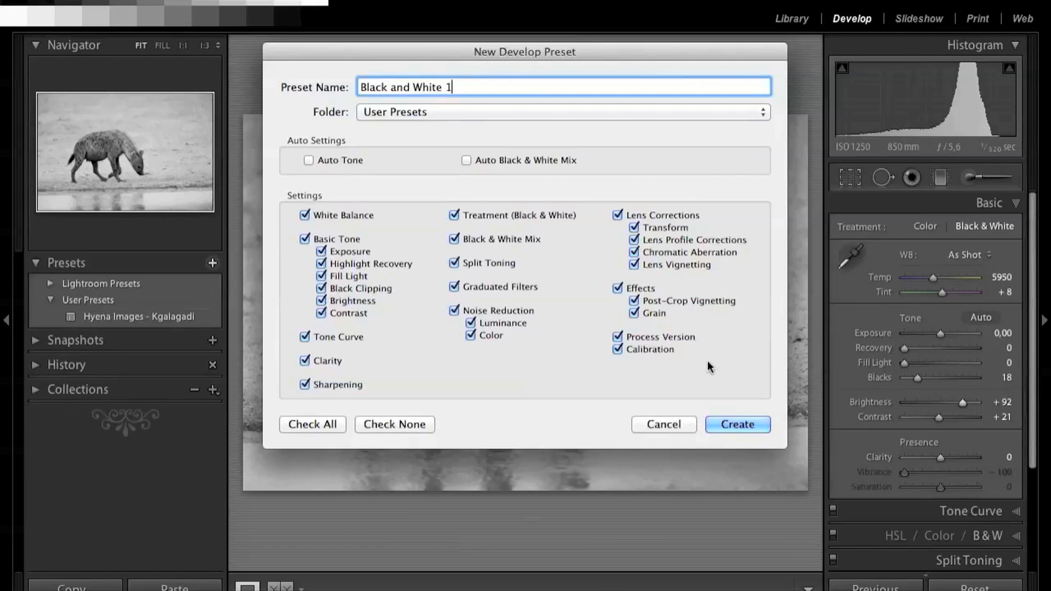
left_click(733, 426)
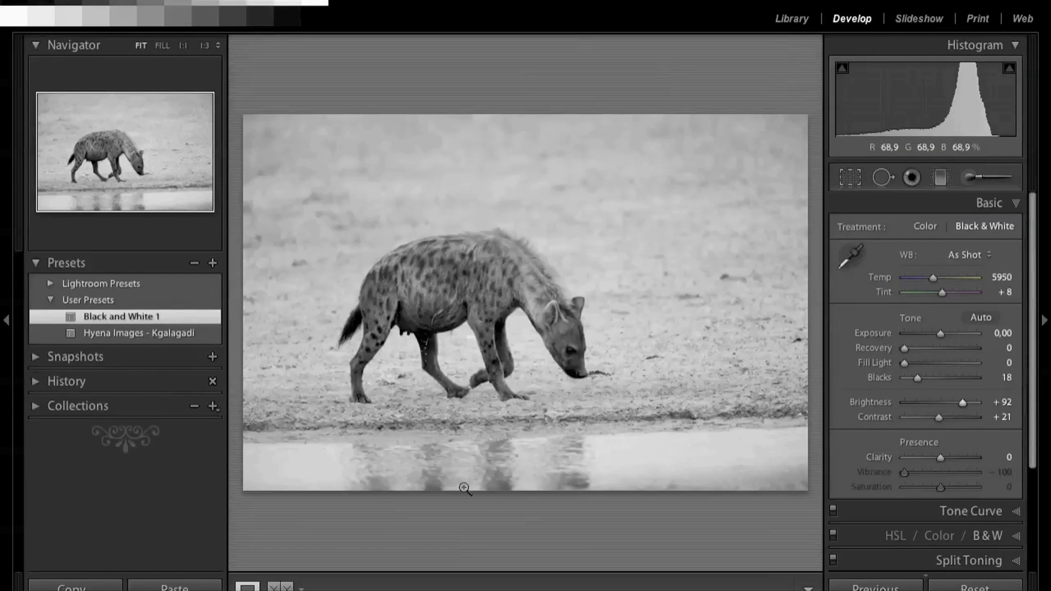